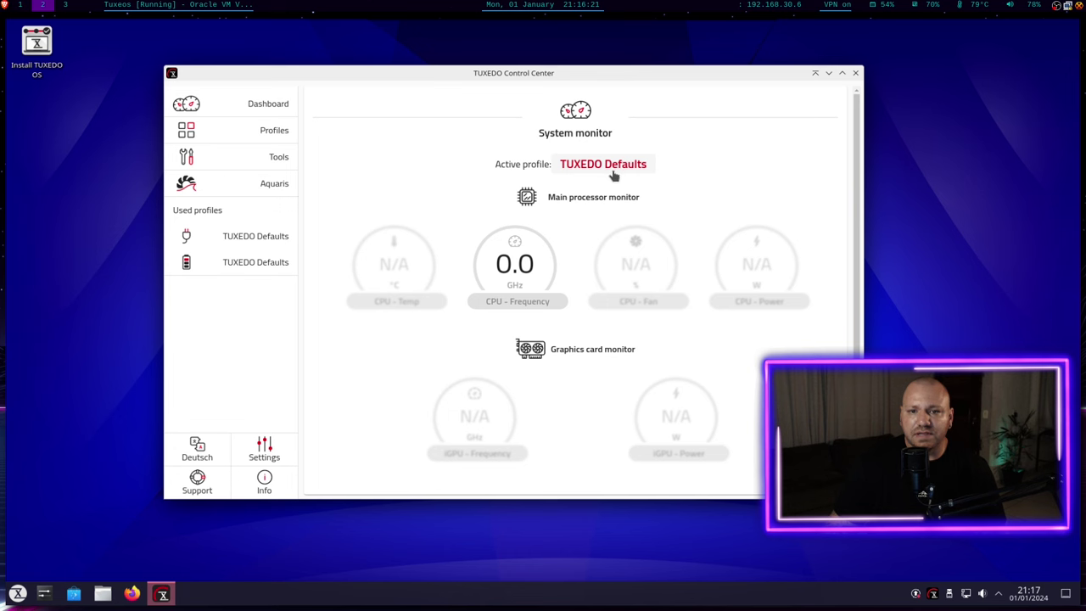
# View the active profile's settings in the maximized TUXEDO Control Center window and return to the system monitor
pyautogui.click(614, 171)
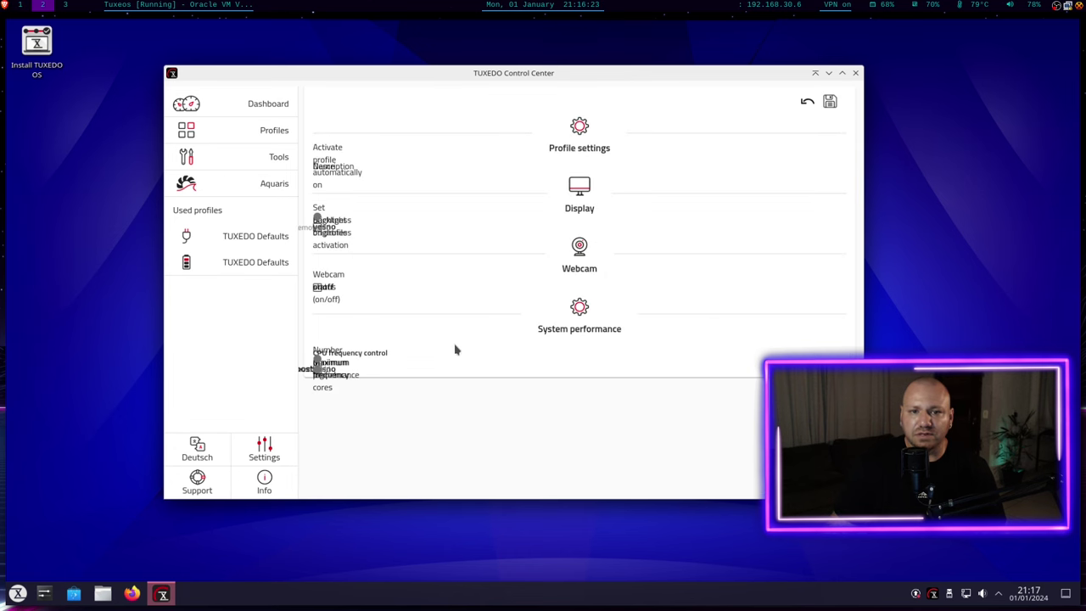
pyautogui.click(842, 74)
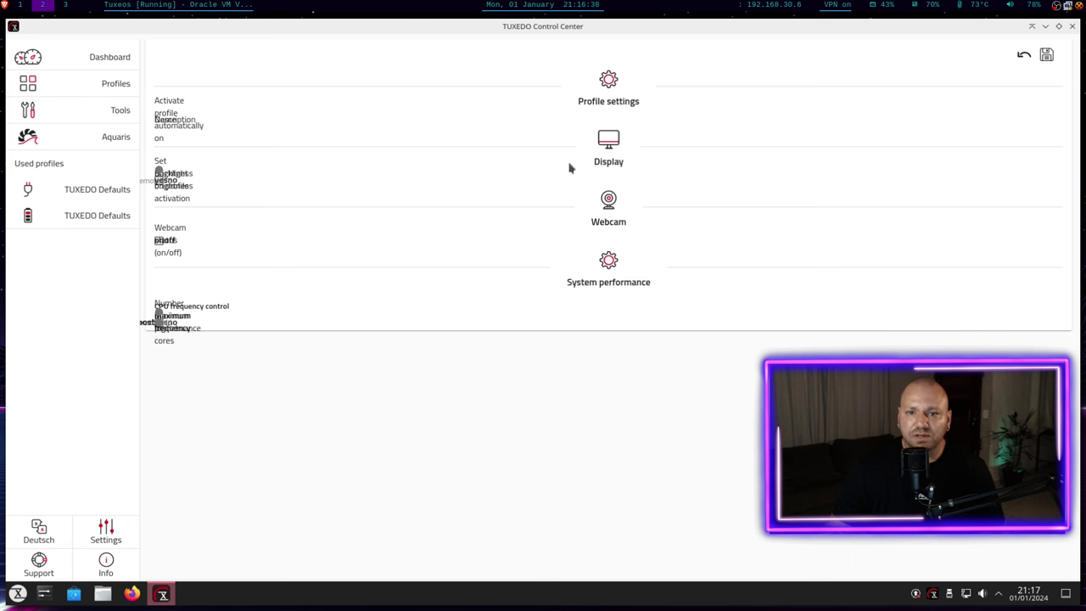
pyautogui.click(106, 61)
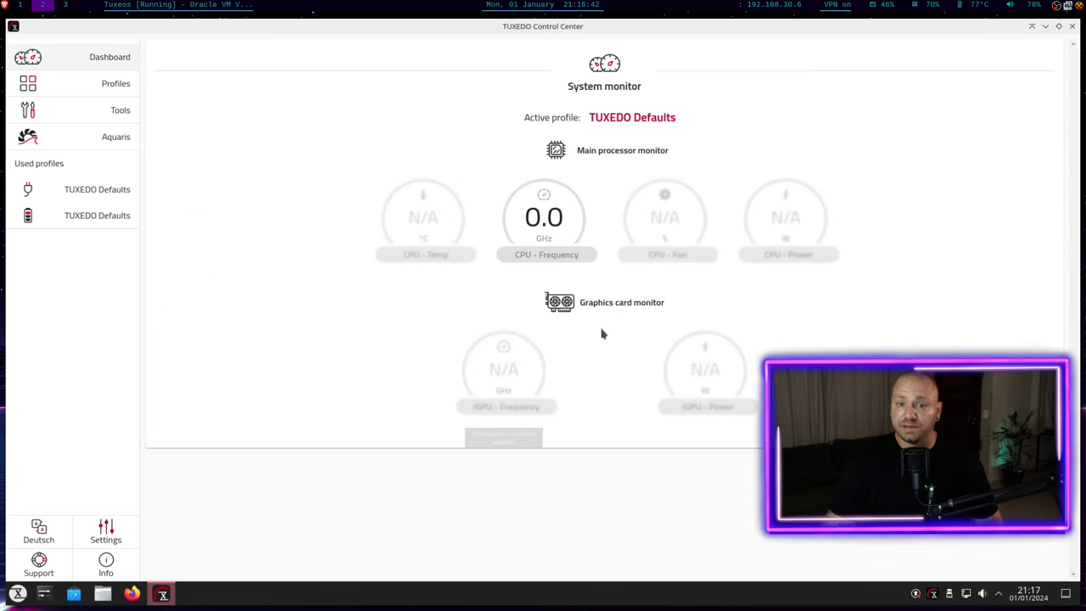
pyautogui.moveTo(444, 260)
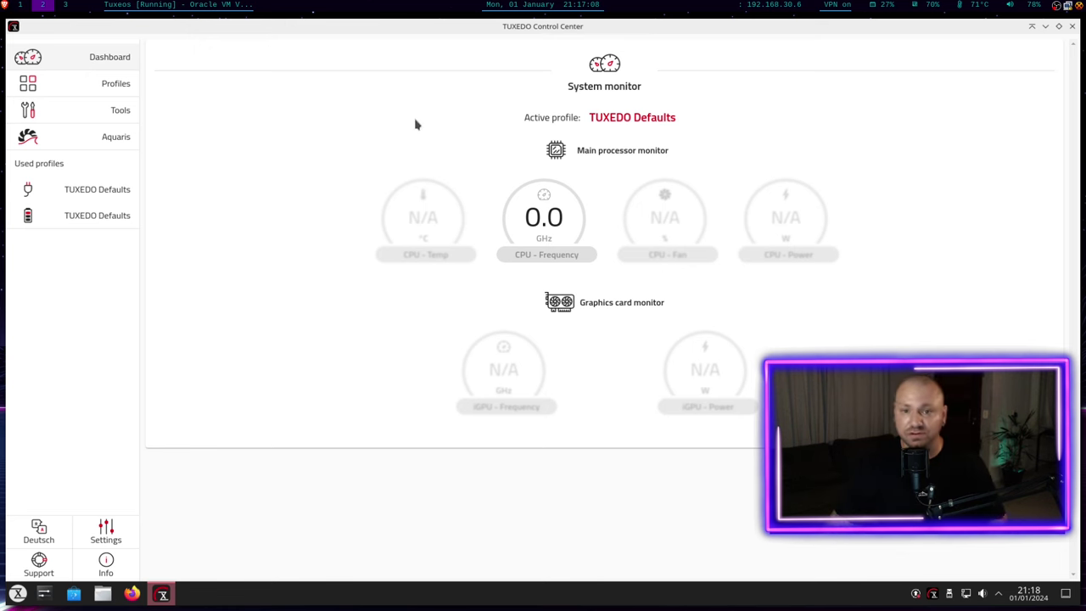
# Activate the Cool and breezy profile in the profile overview
pyautogui.click(105, 91)
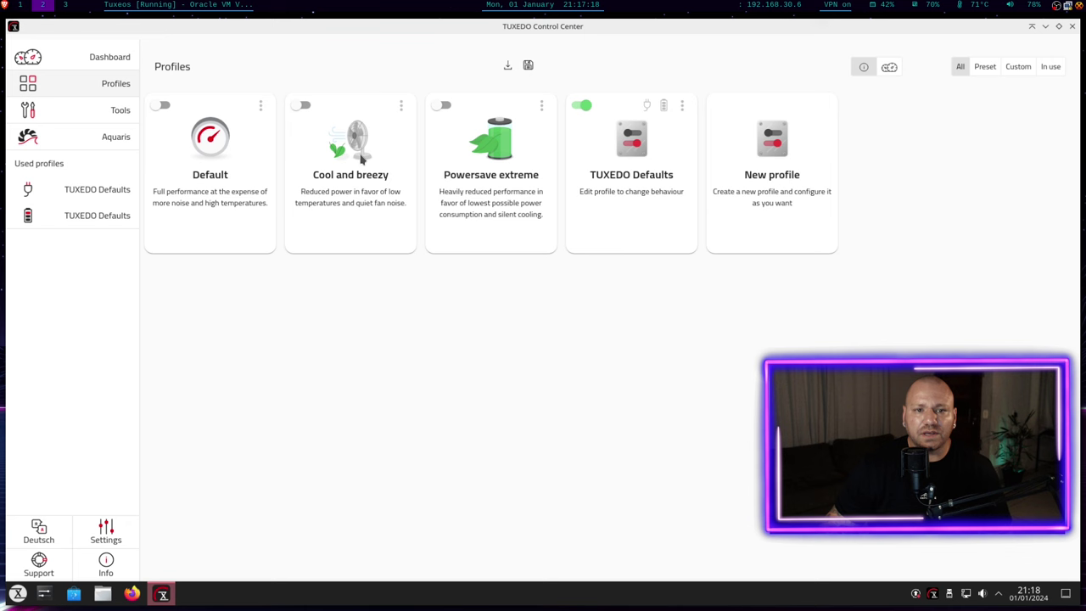
pyautogui.click(299, 106)
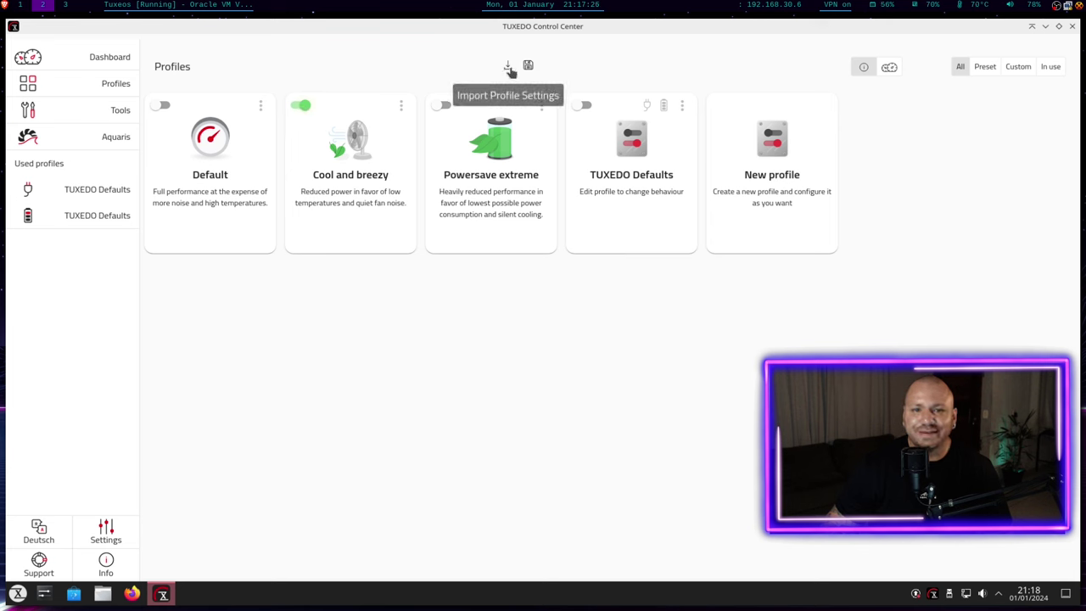
# Show hardware values on the profile cards and filter them by preset, then by custom profiles
pyautogui.click(890, 68)
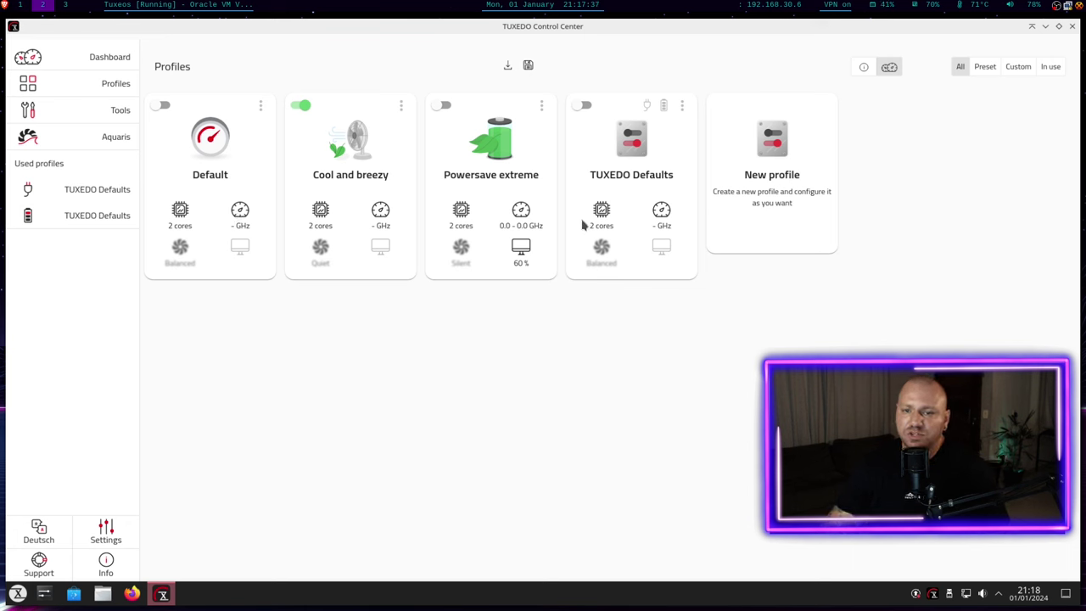
pyautogui.click(983, 67)
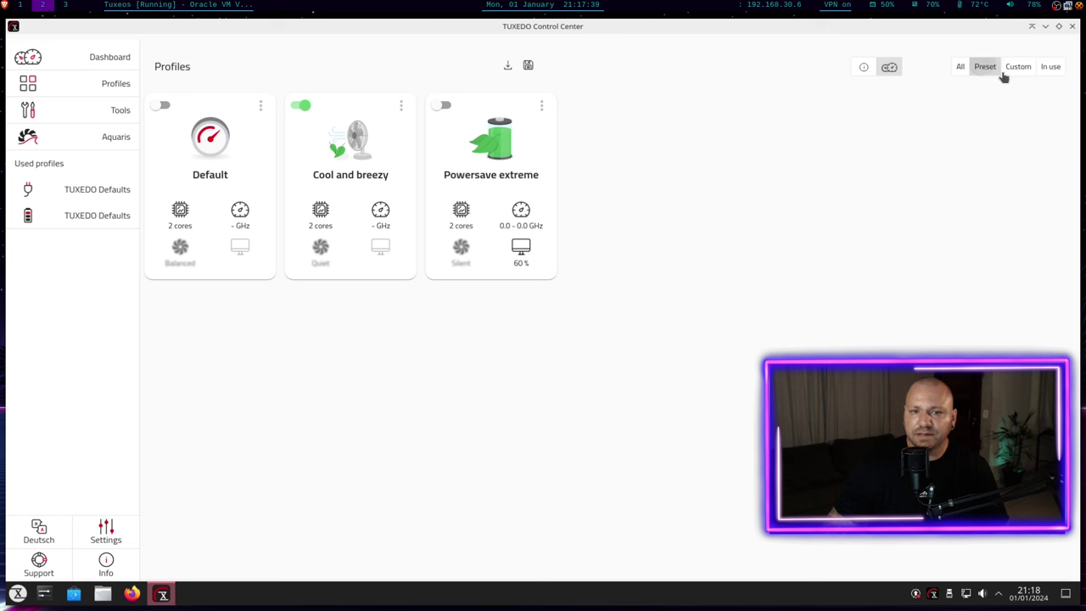
pyautogui.click(1018, 68)
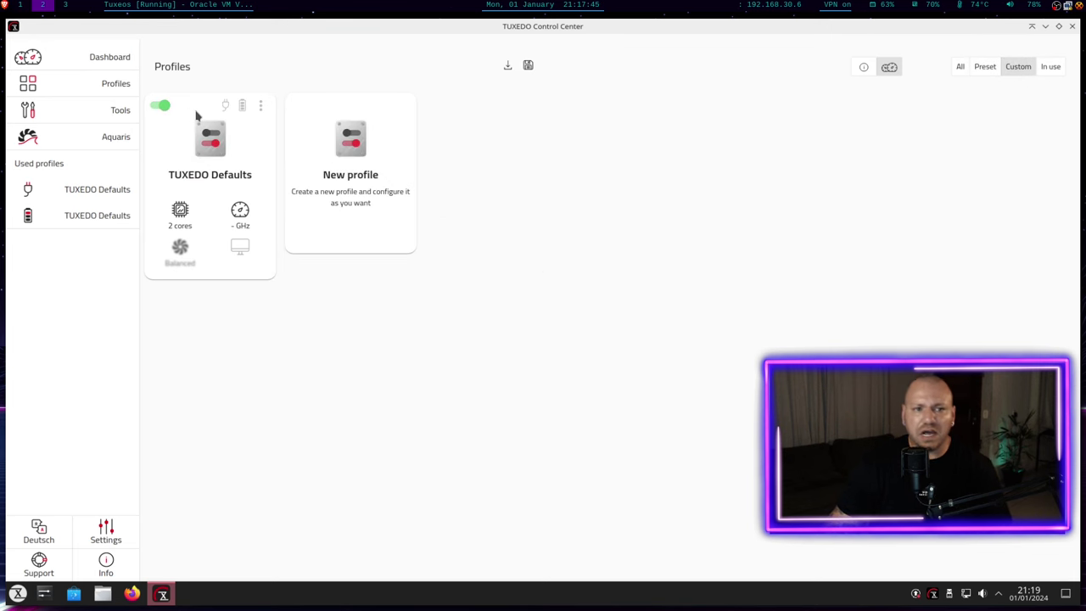
# Examine the available tools: Change Crypt Password, Shutdown Timer, Keyboard Backlight and Webcam
pyautogui.click(76, 114)
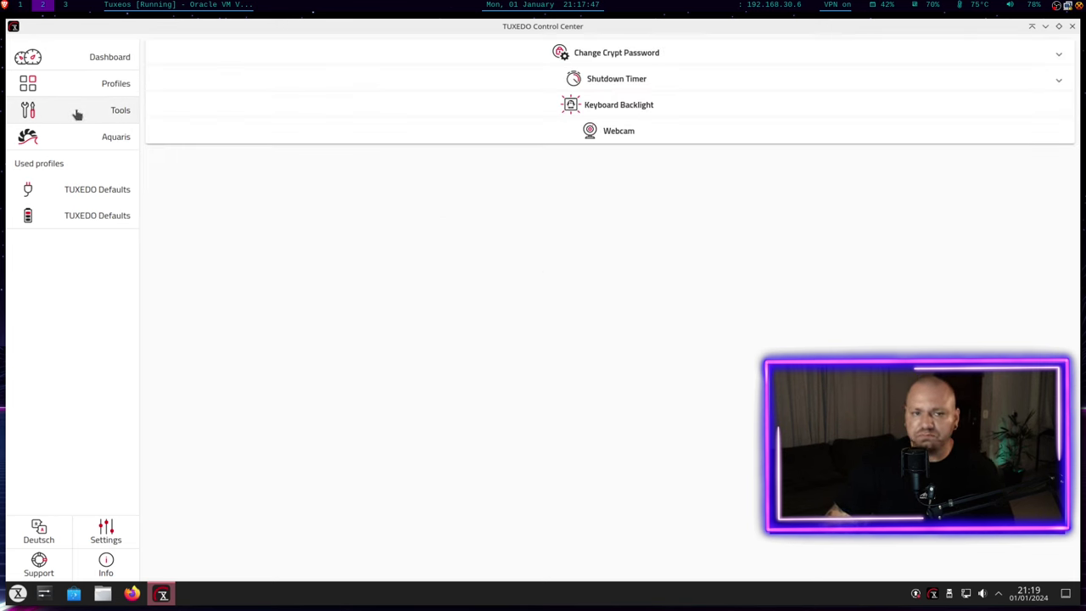
pyautogui.click(622, 55)
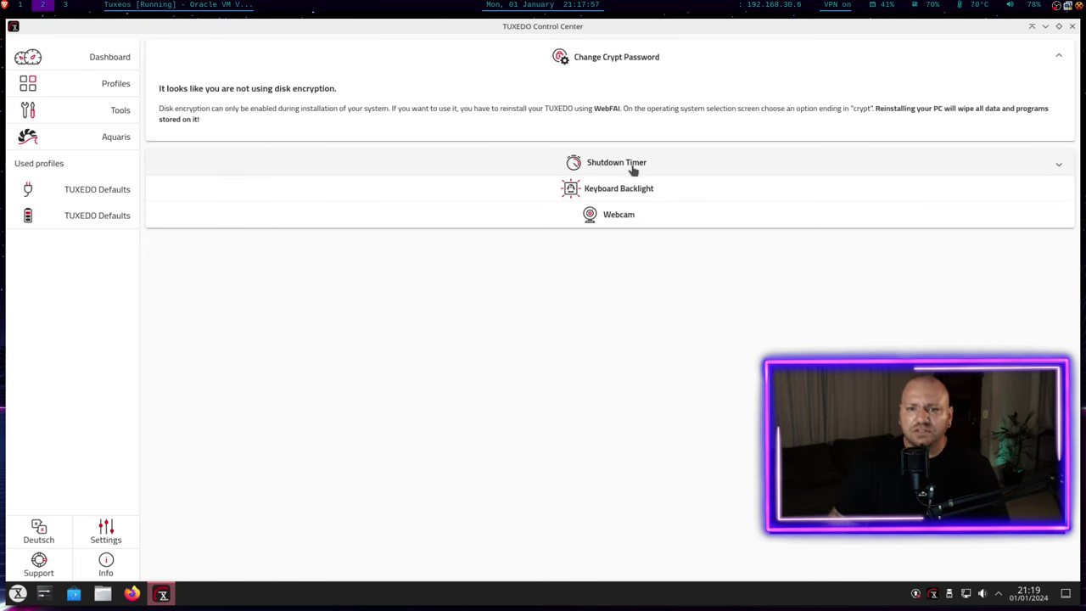
pyautogui.click(1052, 173)
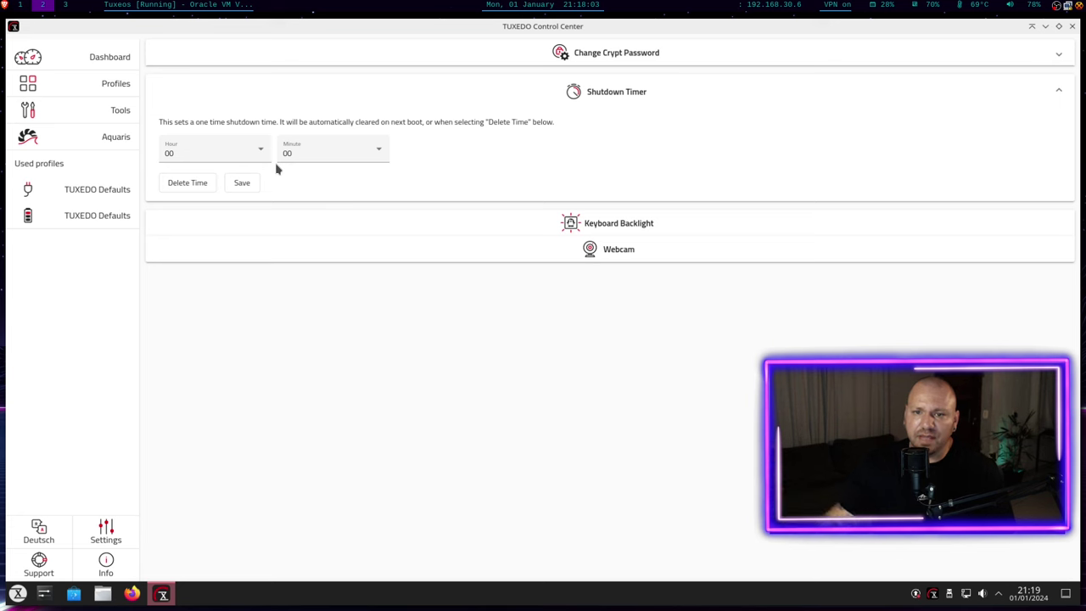
pyautogui.click(638, 225)
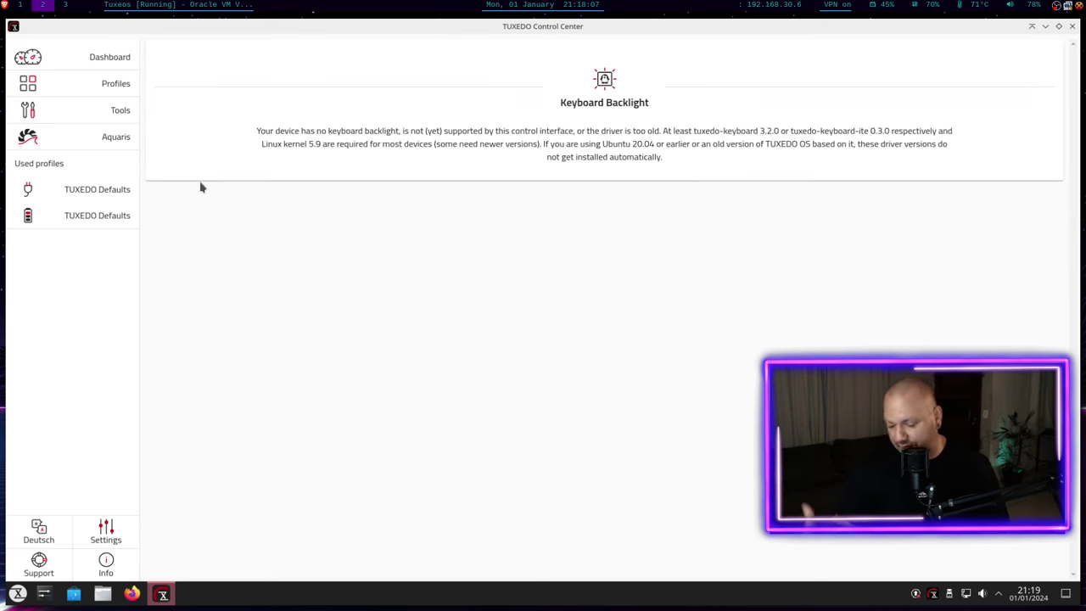
pyautogui.click(121, 112)
pyautogui.click(614, 134)
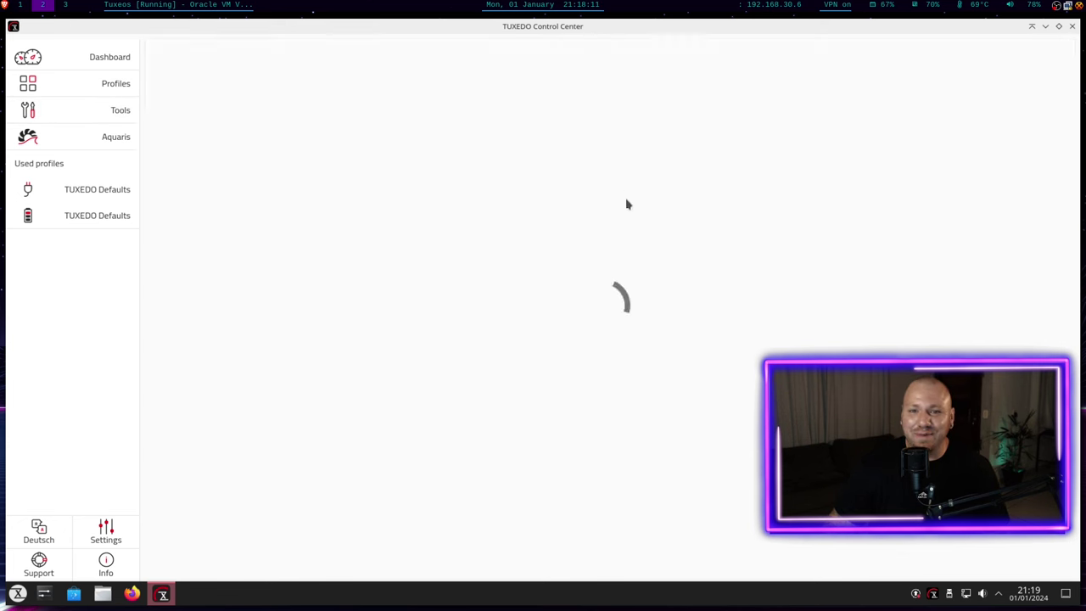
# Set the Aquaris fan speed to 67 % on the demo device
pyautogui.click(110, 139)
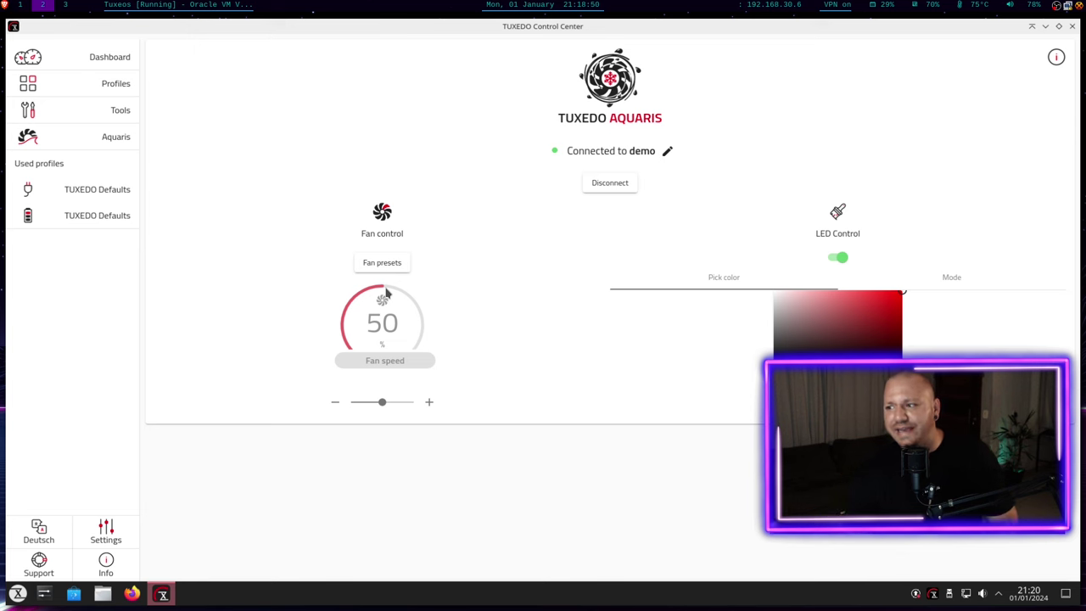
pyautogui.moveTo(382, 402)
pyautogui.mouseDown()
pyautogui.moveTo(403, 404)
pyautogui.moveTo(393, 403)
pyautogui.mouseUp()
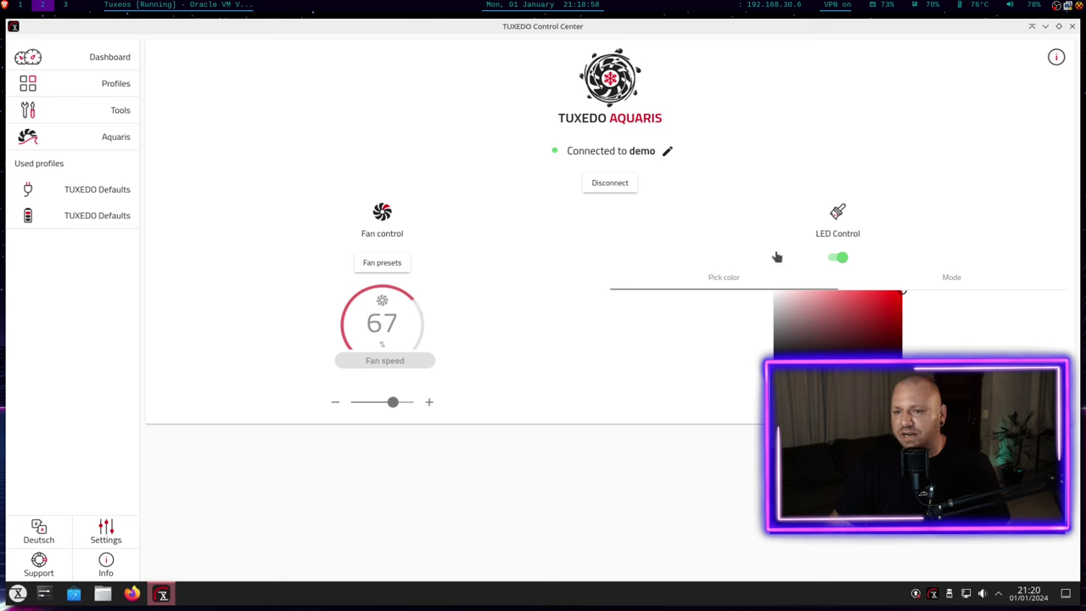
# Choose the Rainbow mode for the Aquaris LEDs and switch the LED control off
pyautogui.click(866, 291)
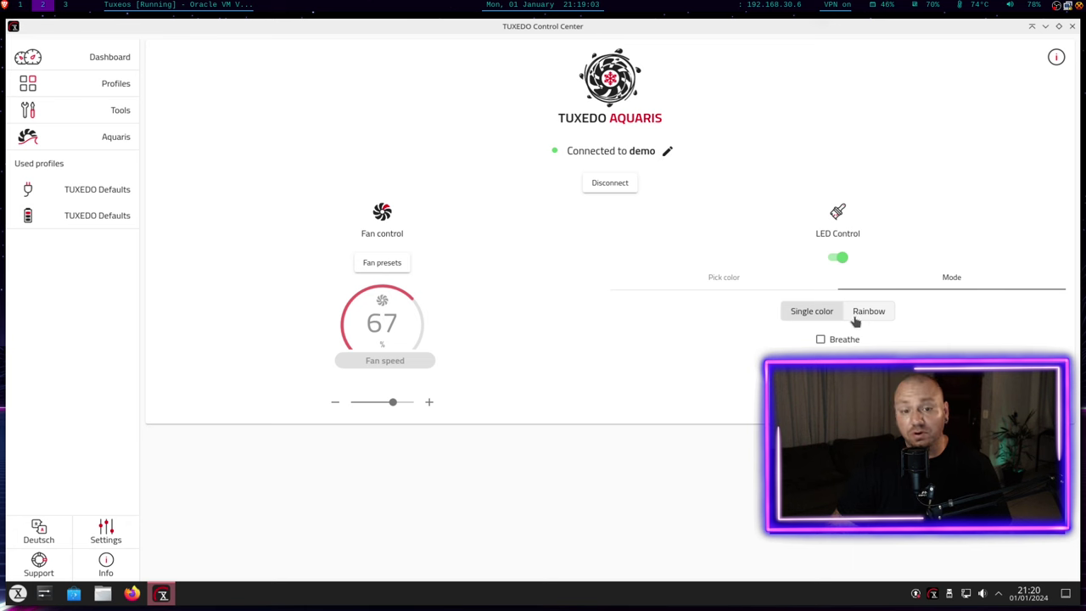
pyautogui.click(866, 314)
pyautogui.click(838, 257)
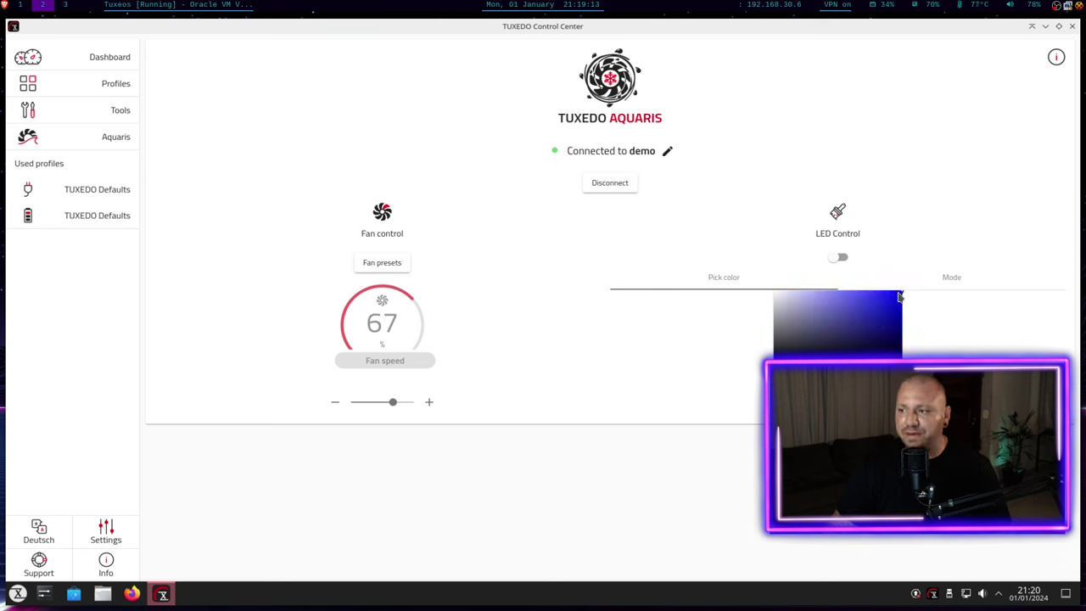
# Try the Aquaris fan presets and finish with the Slow preset
pyautogui.click(382, 263)
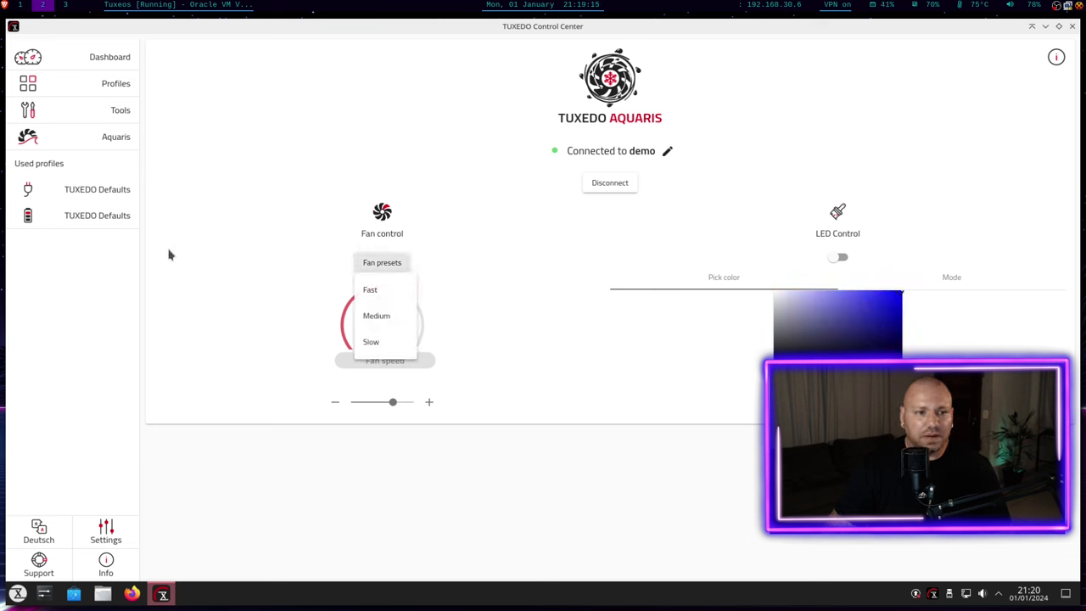
pyautogui.click(382, 304)
pyautogui.click(381, 262)
pyautogui.click(384, 315)
pyautogui.click(382, 263)
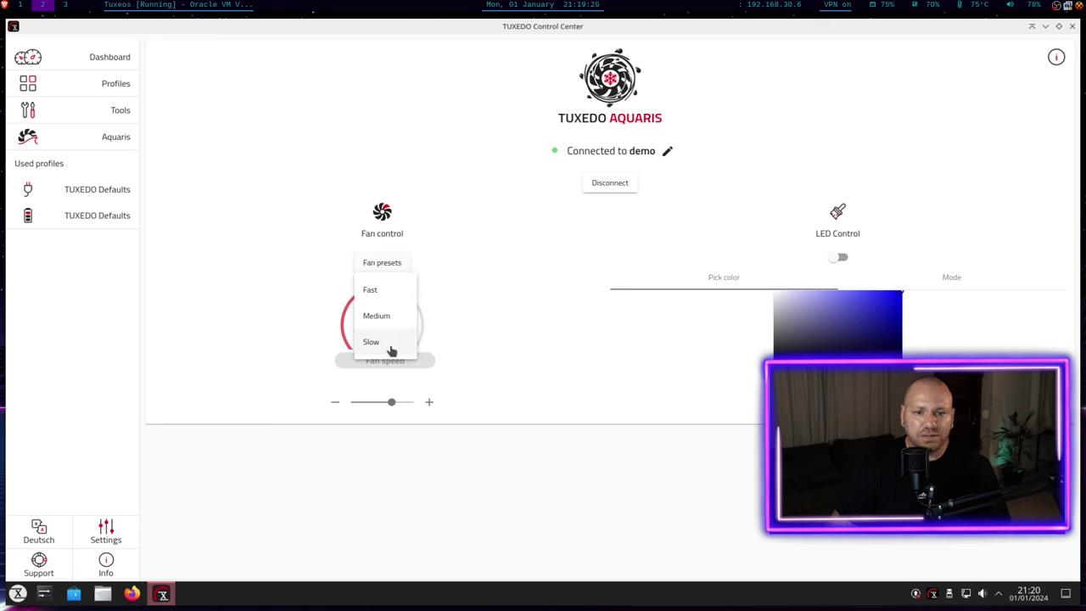
pyautogui.click(393, 352)
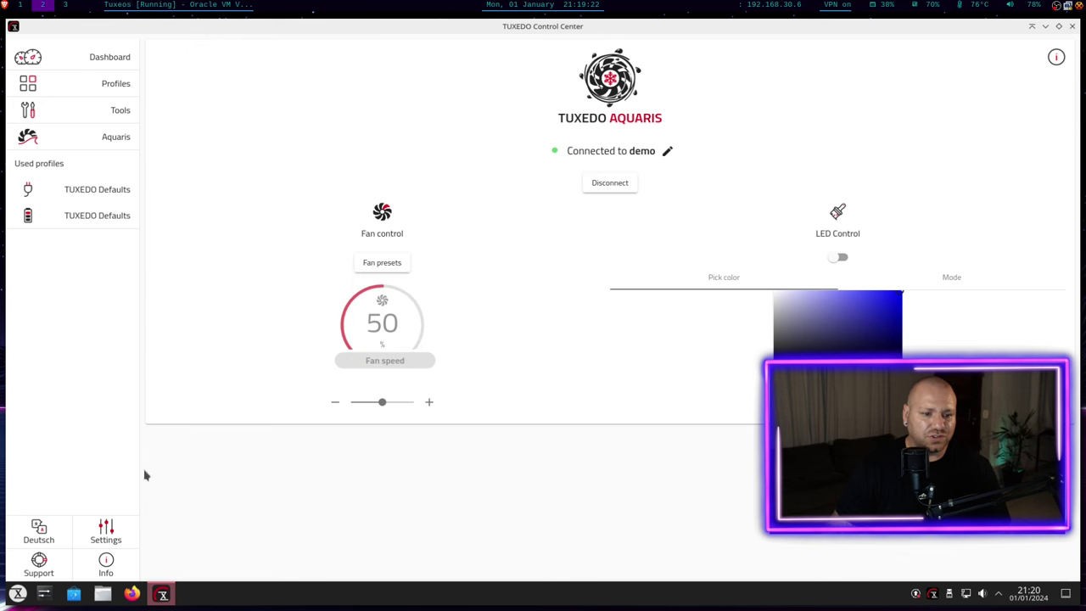
# Read through the Control Center's changelog on the program information page
pyautogui.click(105, 562)
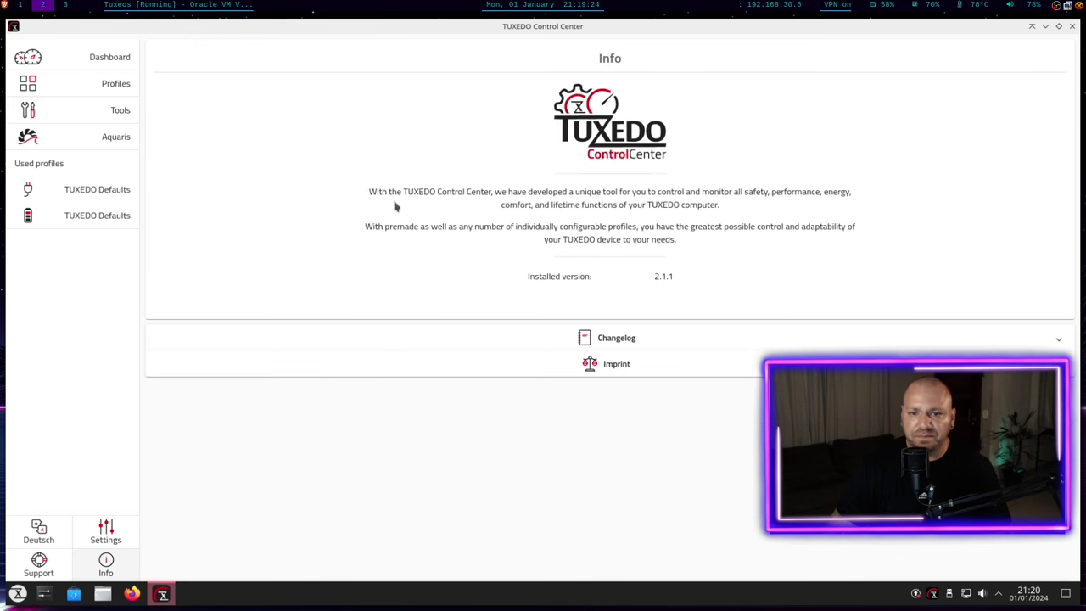
pyautogui.click(585, 340)
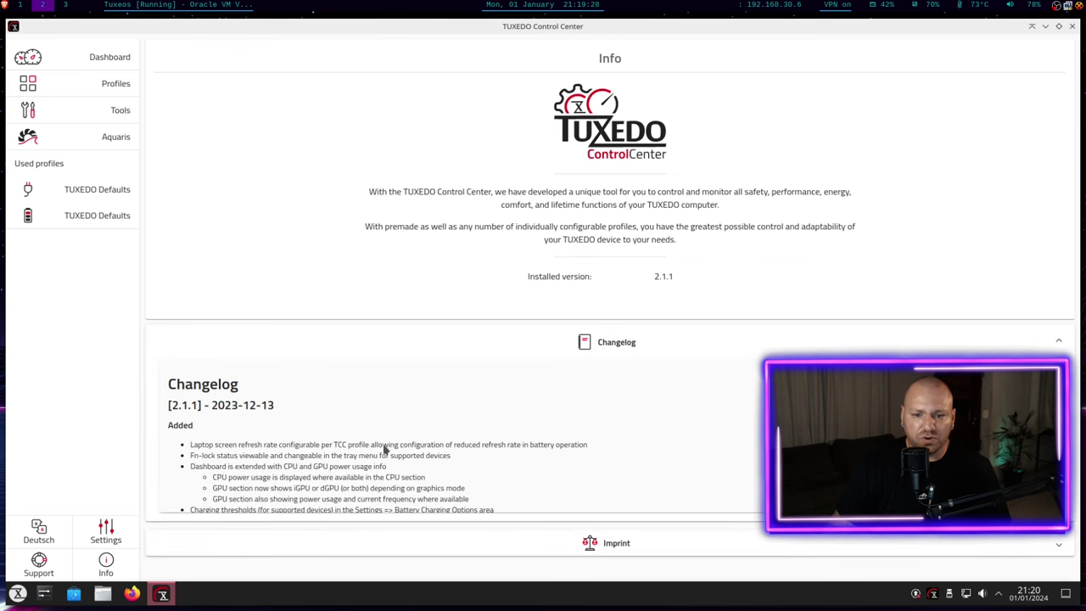
pyautogui.scroll(-20, 458, 437)
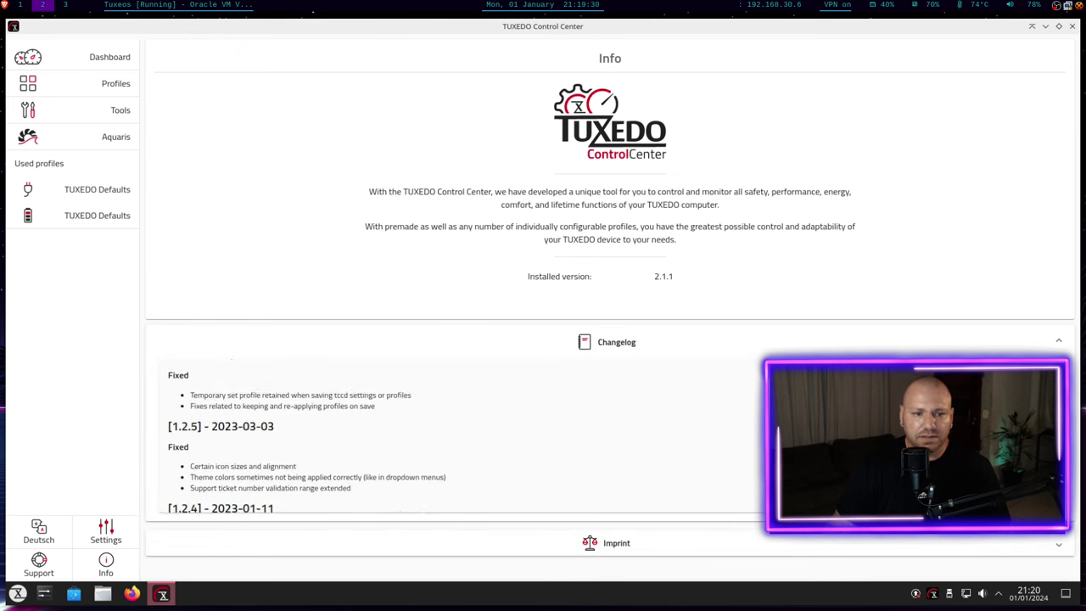
pyautogui.scroll(20, 458, 437)
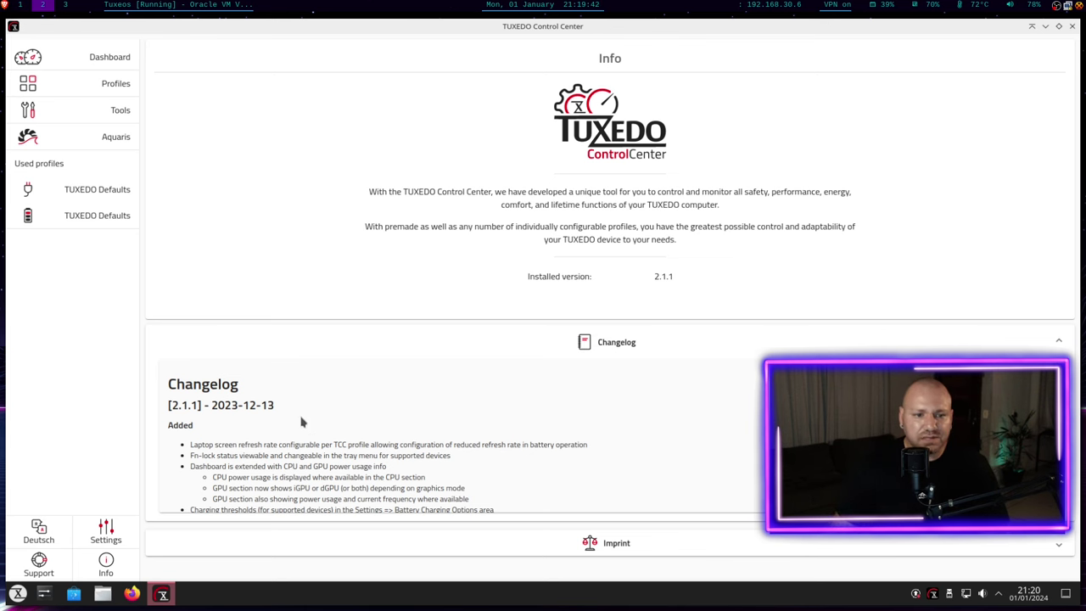
pyautogui.scroll(-3, 303, 421)
# Review the System diagnostics and Remote support sections of TUXEDO Support
pyautogui.click(38, 567)
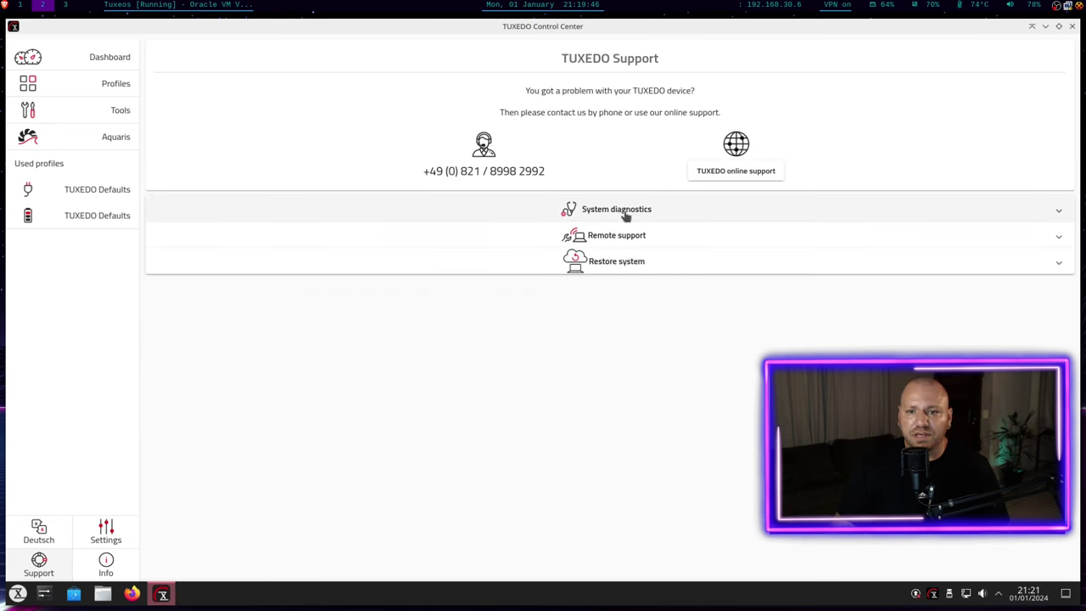
pyautogui.click(628, 217)
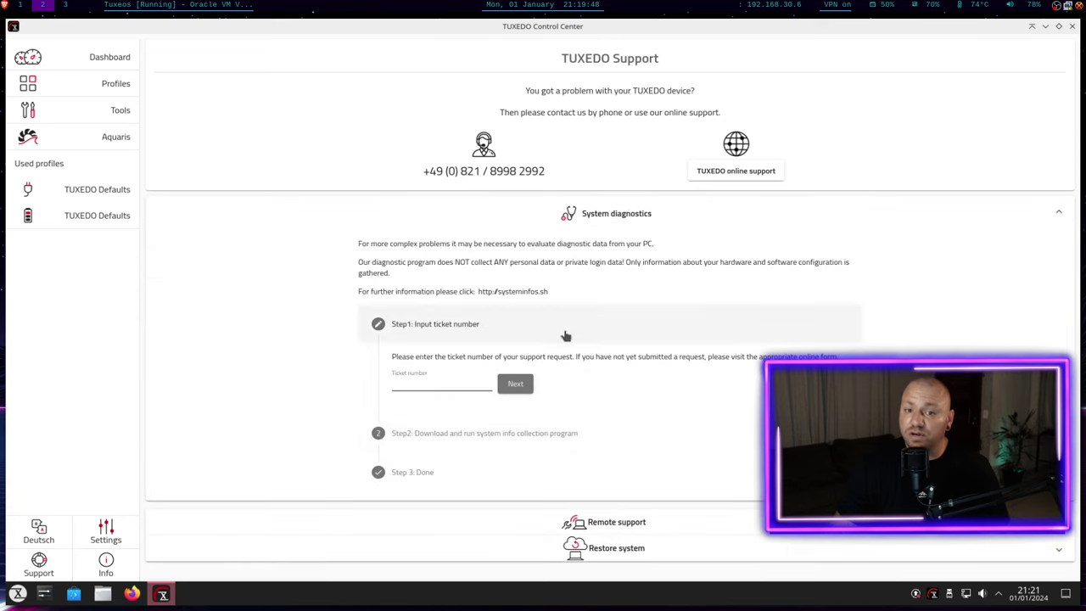
pyautogui.click(632, 522)
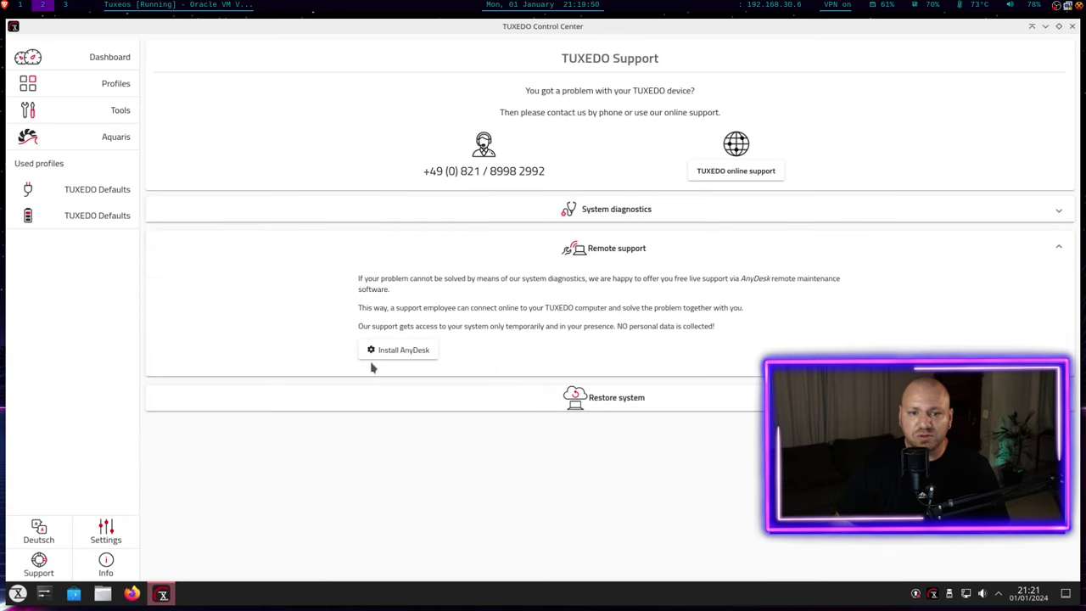
# Open TUXEDO online support in Firefox and look through the Service & Support page and its contact form
pyautogui.click(734, 174)
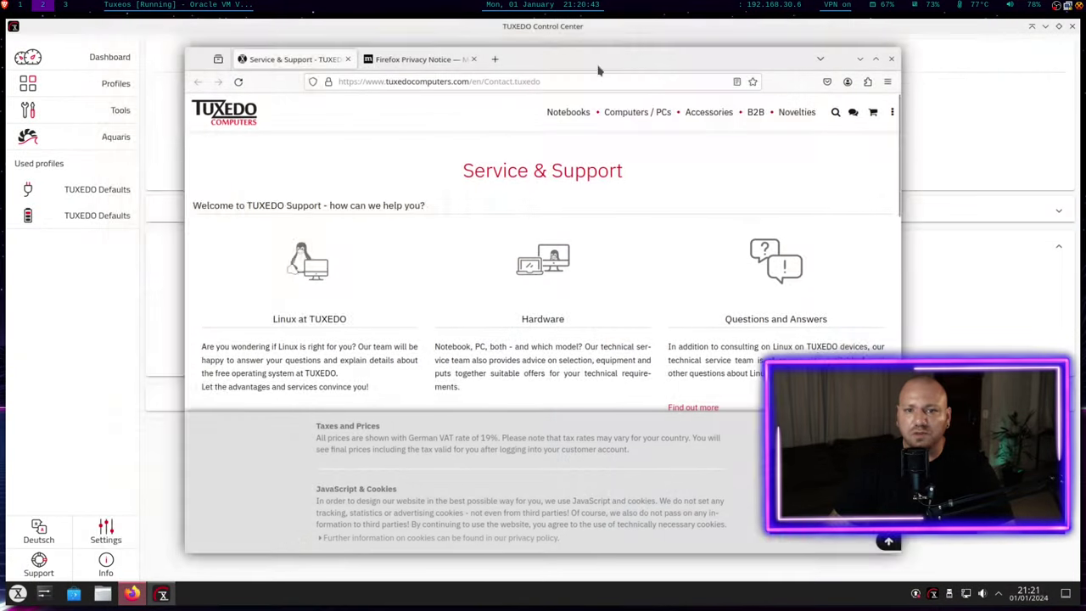
pyautogui.moveTo(598, 70); pyautogui.dragTo(520, 47)
pyautogui.scroll(-10, 588, 246)
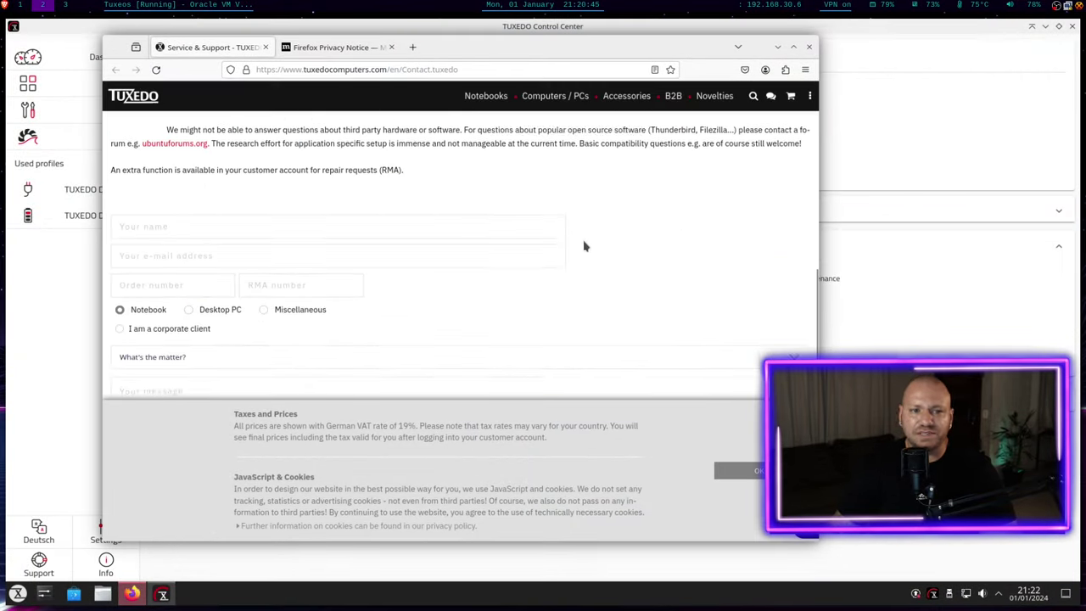
pyautogui.scroll(8, 603, 250)
pyautogui.scroll(-1, 599, 246)
pyautogui.scroll(-1, 599, 246)
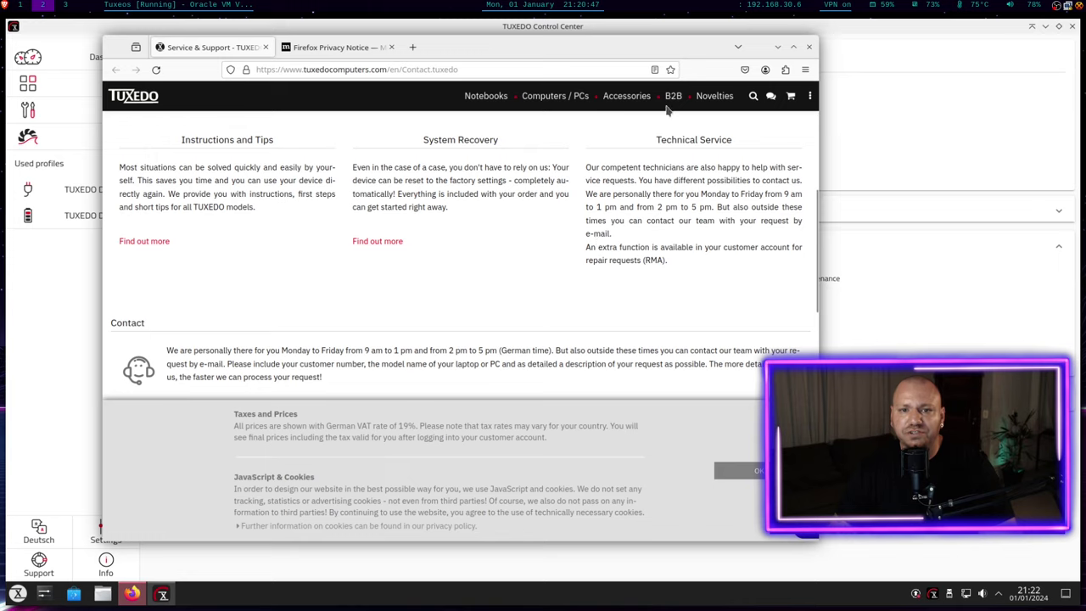
pyautogui.moveTo(802, 54); pyautogui.dragTo(590, 85)
pyautogui.click(597, 78)
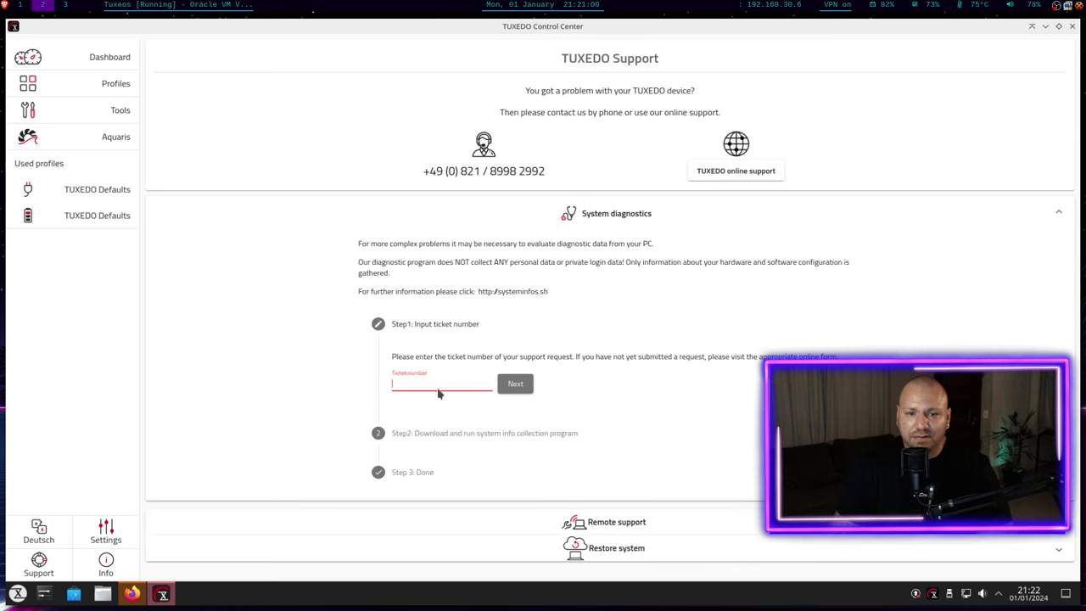
# Check the ticket number field in System diagnostics and reopen the online support page to look through it again
pyautogui.click(410, 380)
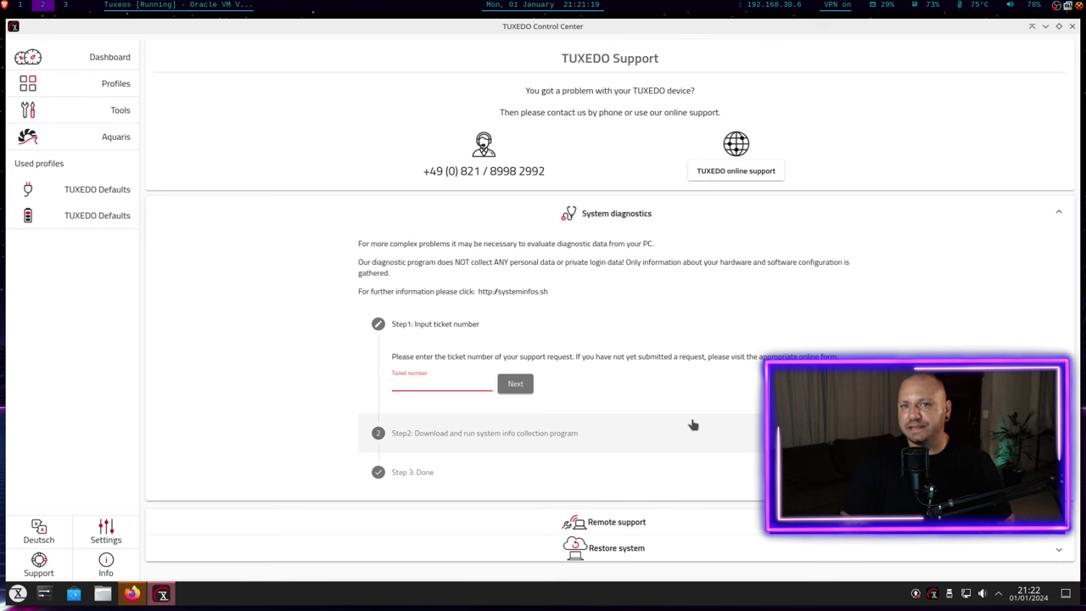
pyautogui.click(736, 171)
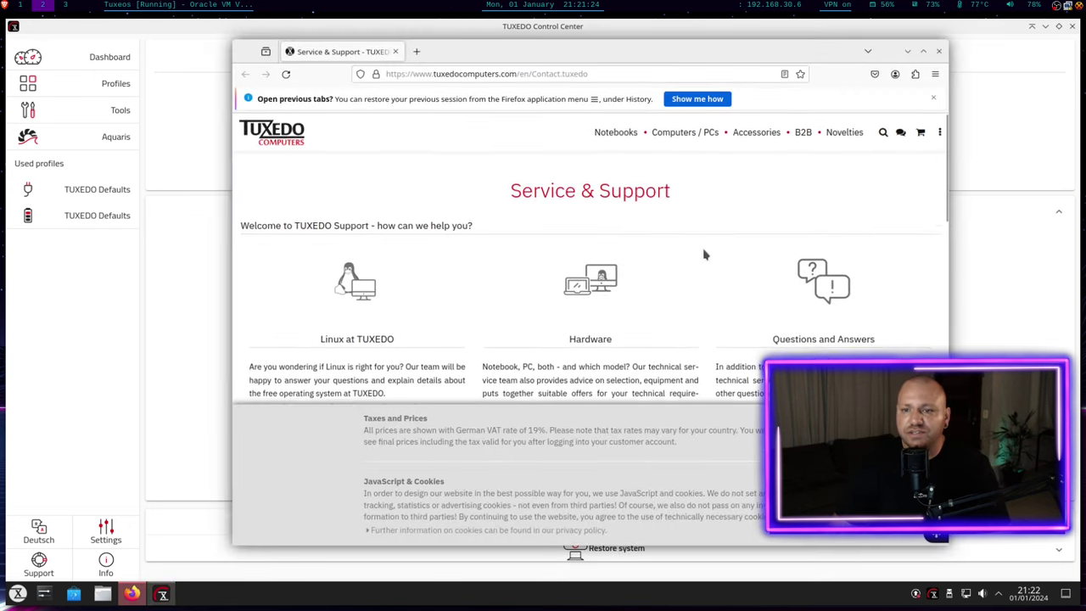
pyautogui.scroll(-15, 703, 255)
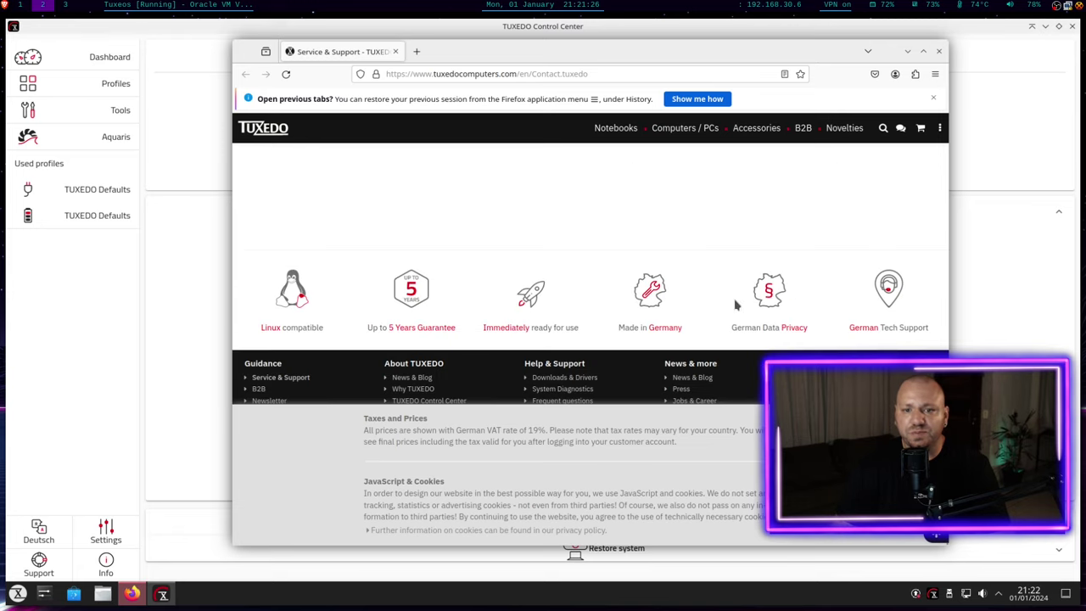
# Return to the top of the Service & Support page, then close Firefox and the TUXEDO Control Center
pyautogui.scroll(15, 736, 304)
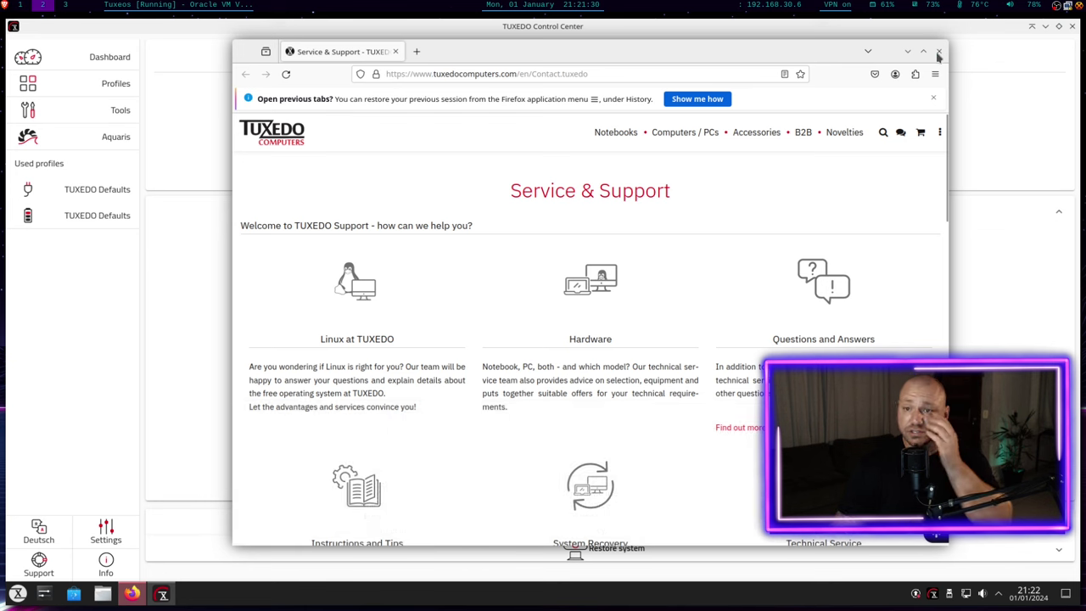
pyautogui.click(157, 473)
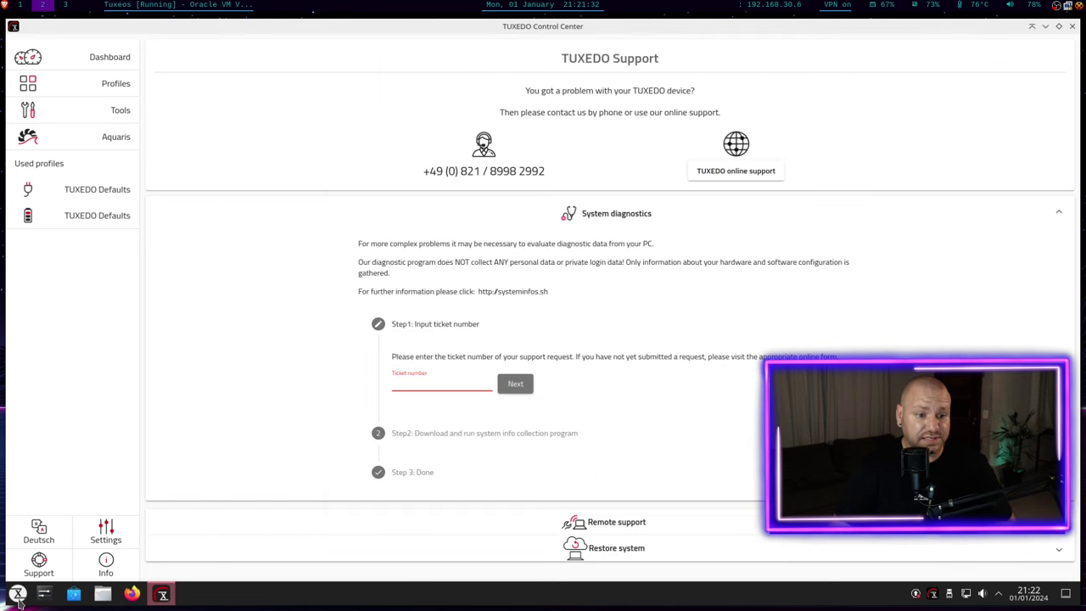
pyautogui.doubleClick(682, 26)
pyautogui.click(875, 124)
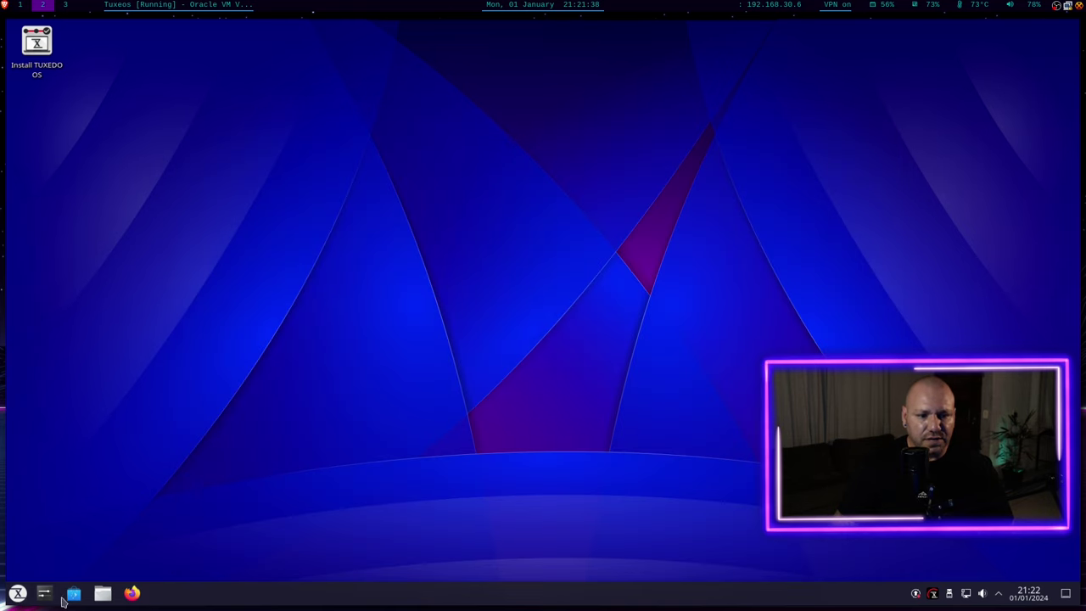
# Open Discover and browse the application launcher's utilities, system, internet, graphics and development categories while it loads
pyautogui.click(75, 597)
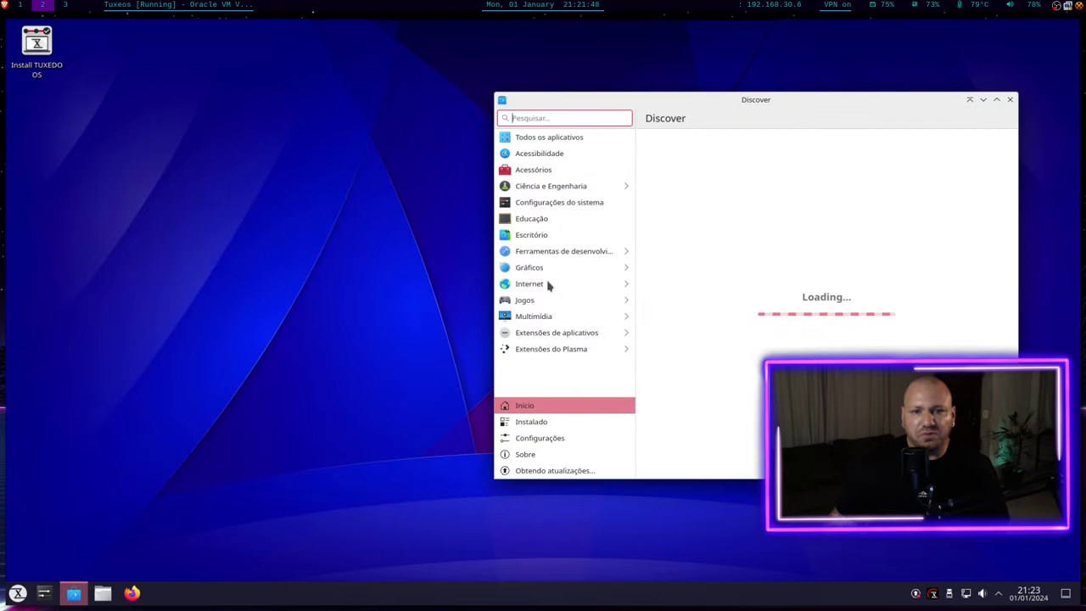
pyautogui.click(17, 594)
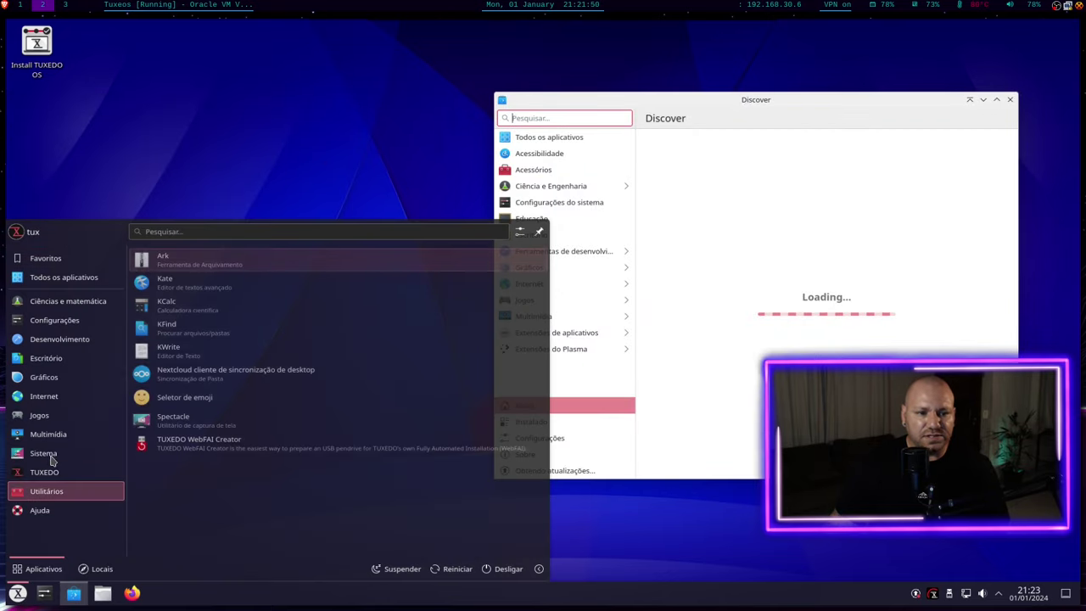
pyautogui.moveTo(51, 456)
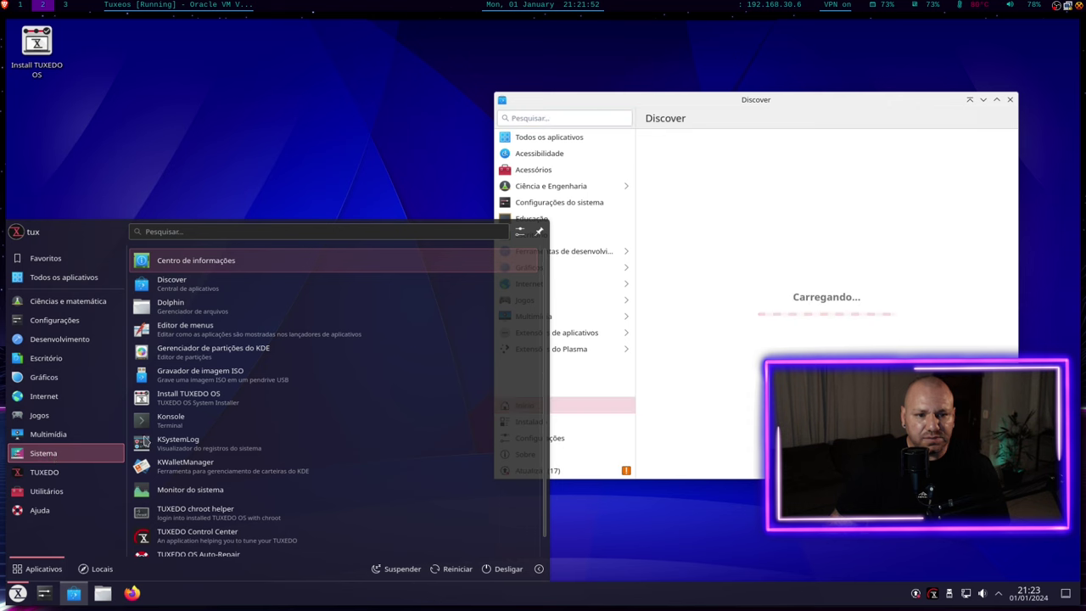
pyautogui.scroll(-1, 295, 447)
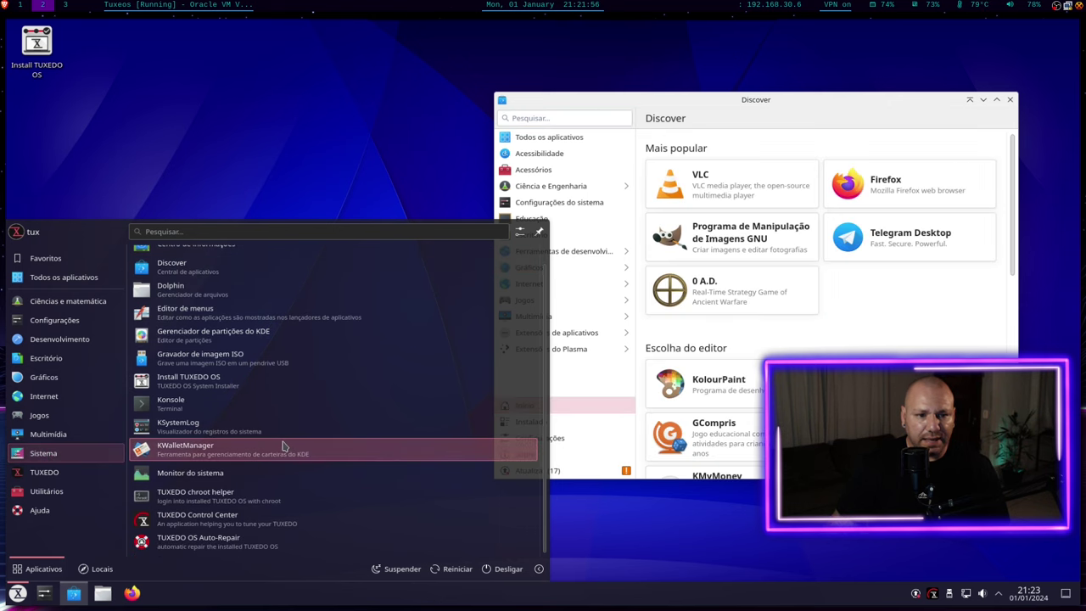
pyautogui.scroll(1, 282, 443)
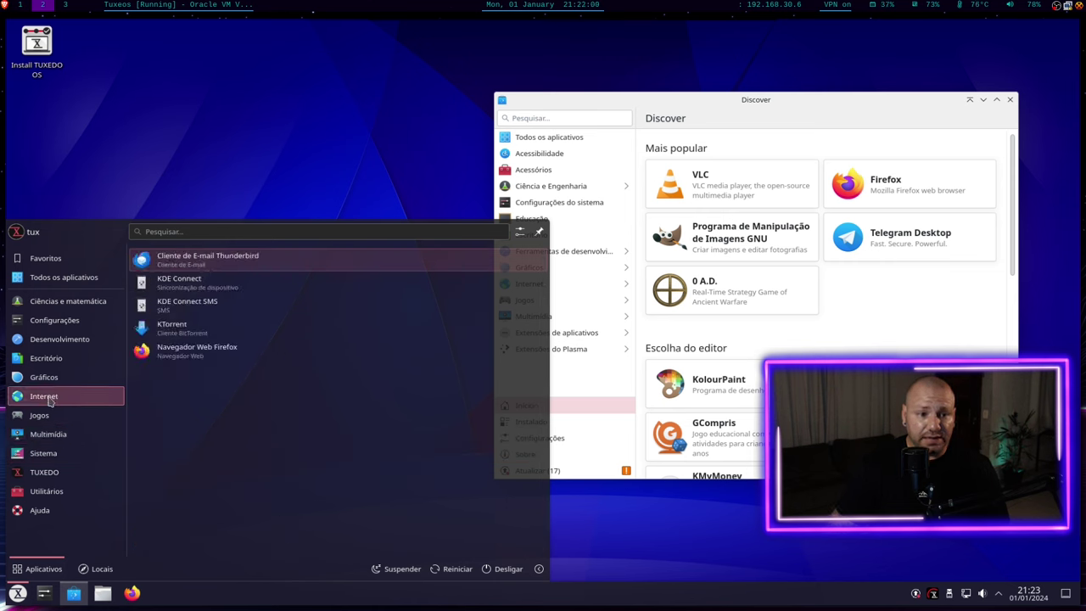
pyautogui.moveTo(52, 384)
pyautogui.moveTo(72, 340)
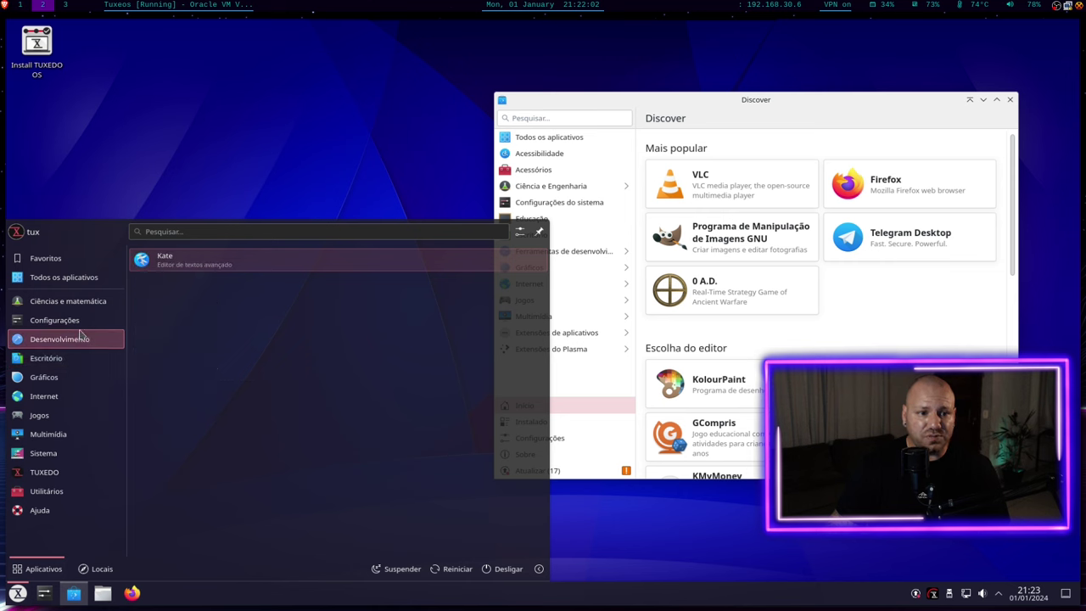
pyautogui.click(280, 151)
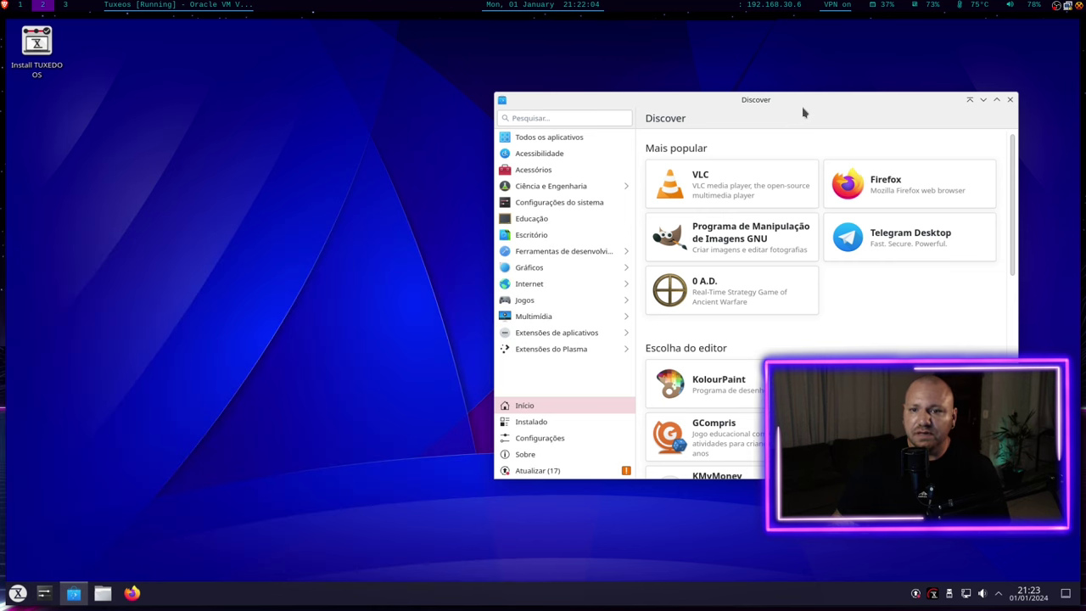
# Look over the popular apps and editor's choices on Discover's home page and clear its window from the desktop
pyautogui.moveTo(804, 112); pyautogui.dragTo(606, 115)
pyautogui.scroll(-2, 645, 399)
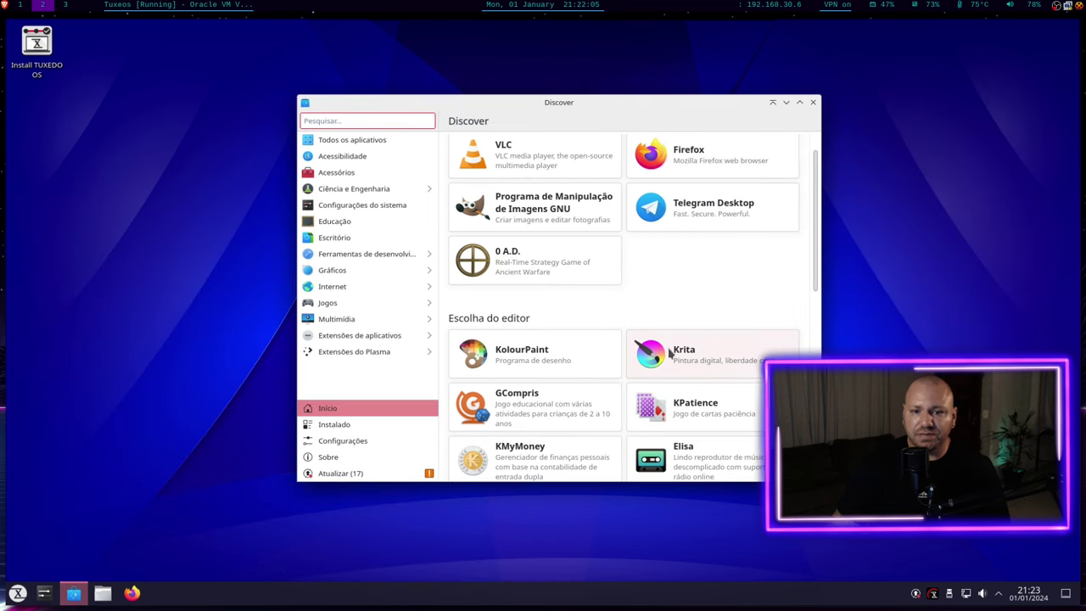
pyautogui.click(786, 103)
pyautogui.rightClick(341, 269)
pyautogui.click(306, 293)
# Find Konsole by searching the application launcher for "terminal" and run neofetch in it
pyautogui.click(18, 593)
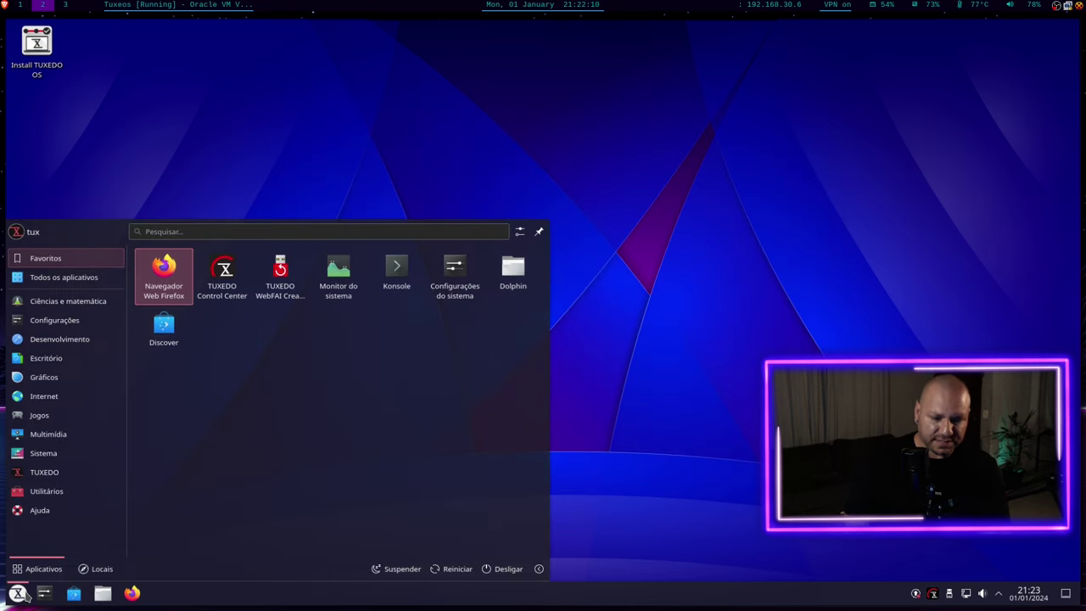
pyautogui.write('terminal')
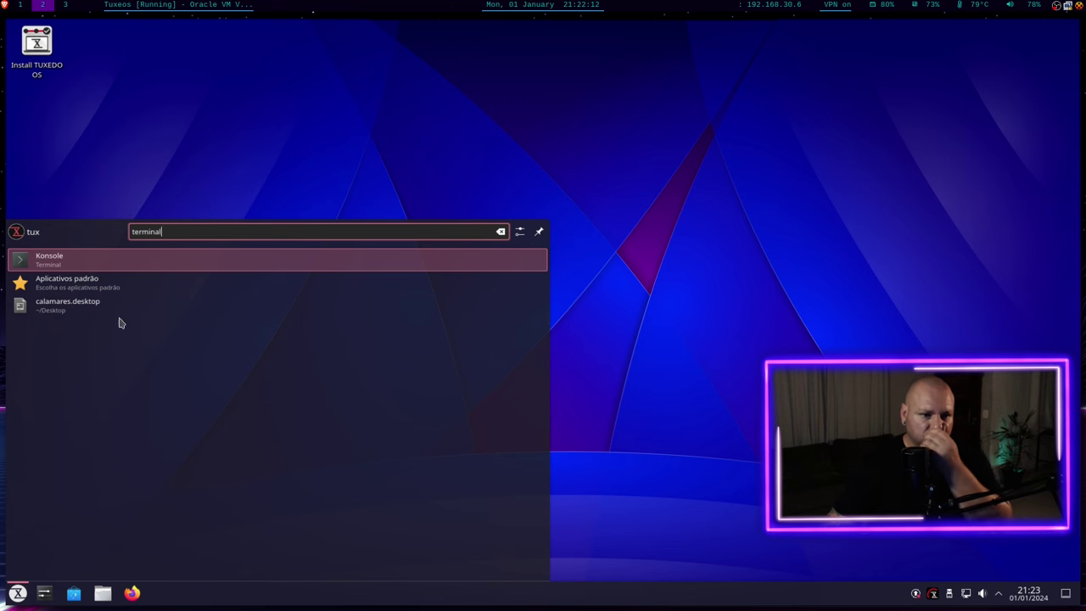
pyautogui.click(68, 257)
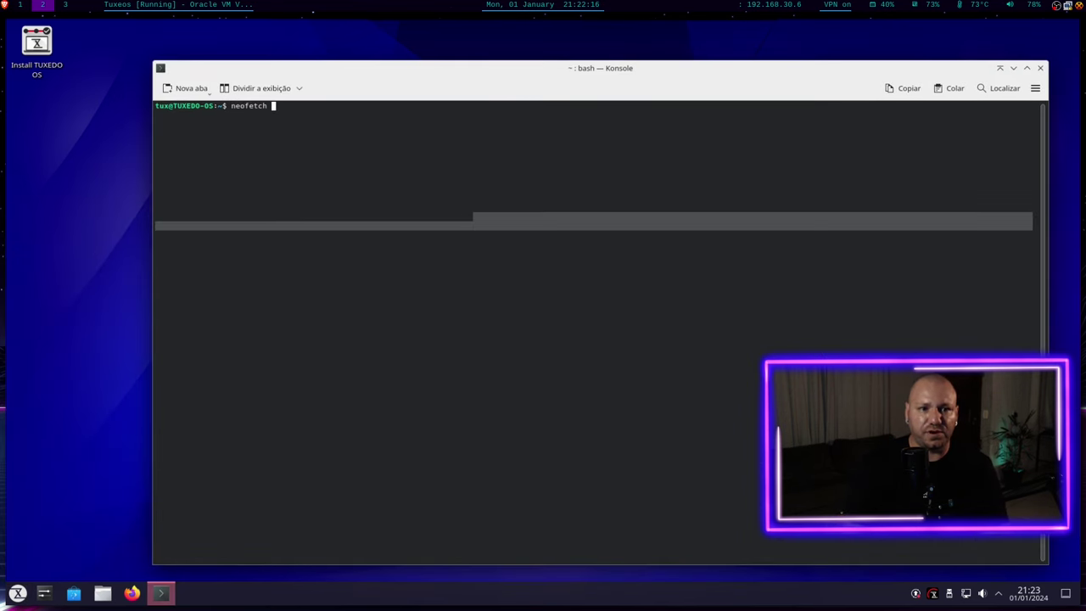
pyautogui.write('neofetch')
pyautogui.press('Return')
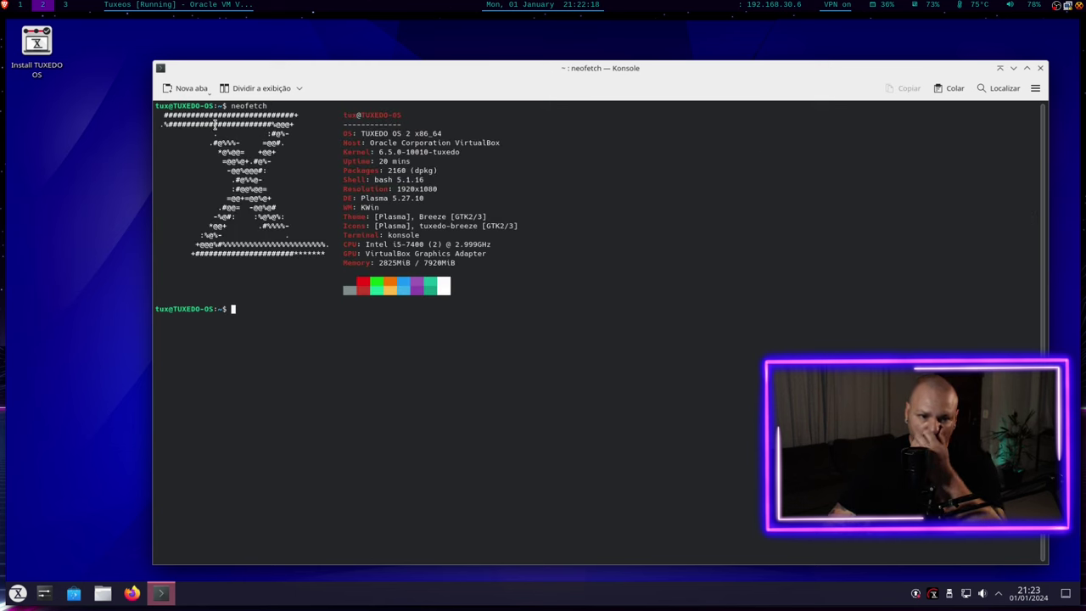
# Highlight the package count in the neofetch output and check memory usage with free -hm
pyautogui.moveTo(388, 171); pyautogui.dragTo(514, 175)
pyautogui.click(512, 173)
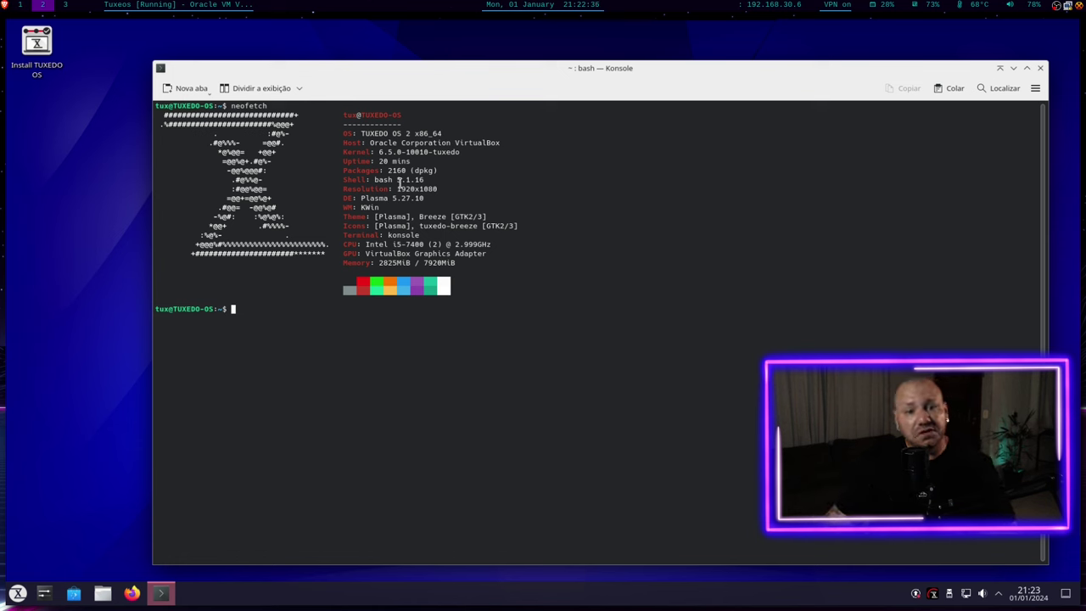
pyautogui.moveTo(389, 172); pyautogui.dragTo(408, 171)
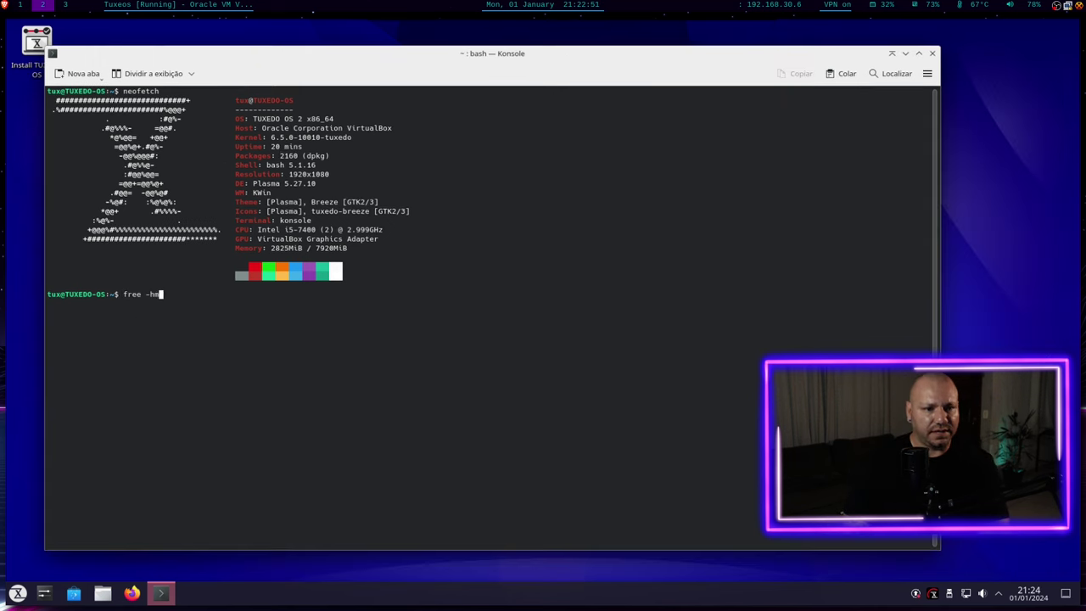
pyautogui.press('Return')
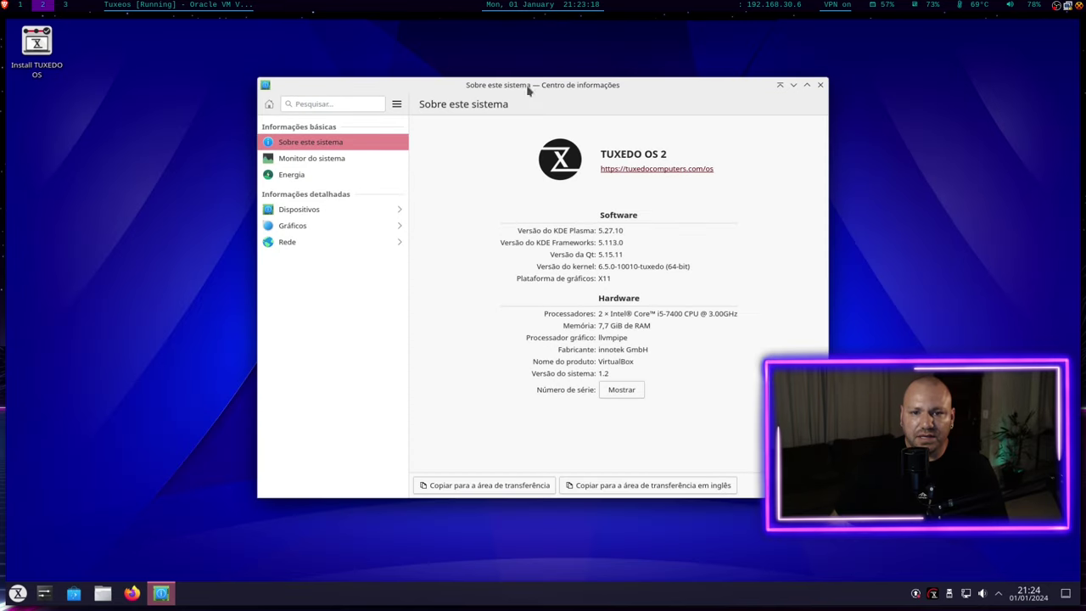
# Review the software versions on the Info Center's system page, highlighting the Qt version, and close the window
pyautogui.moveTo(524, 106); pyautogui.dragTo(475, 68)
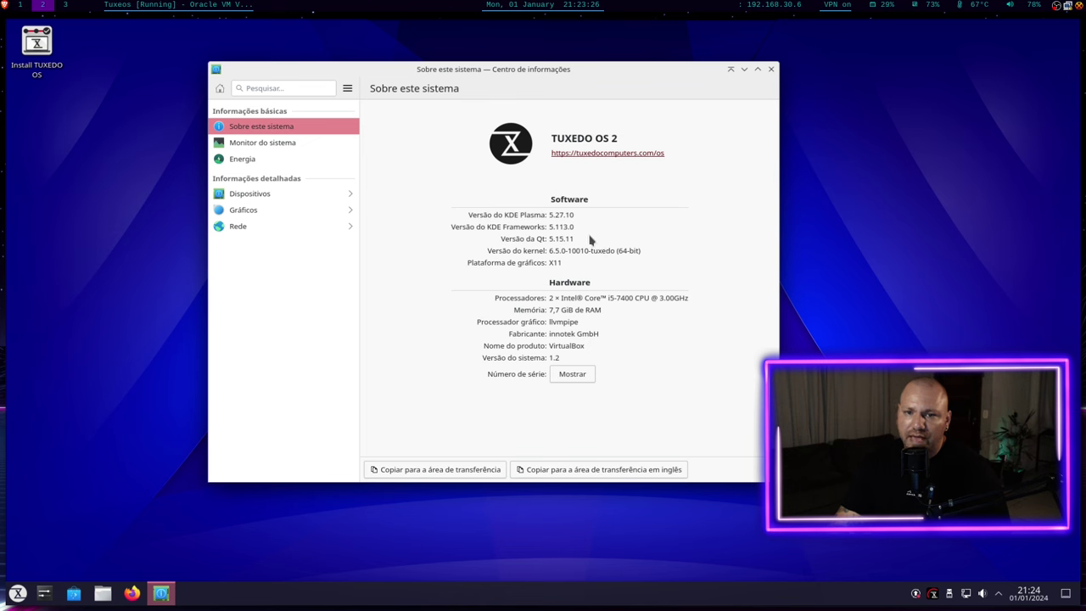
pyautogui.moveTo(550, 227); pyautogui.dragTo(576, 249)
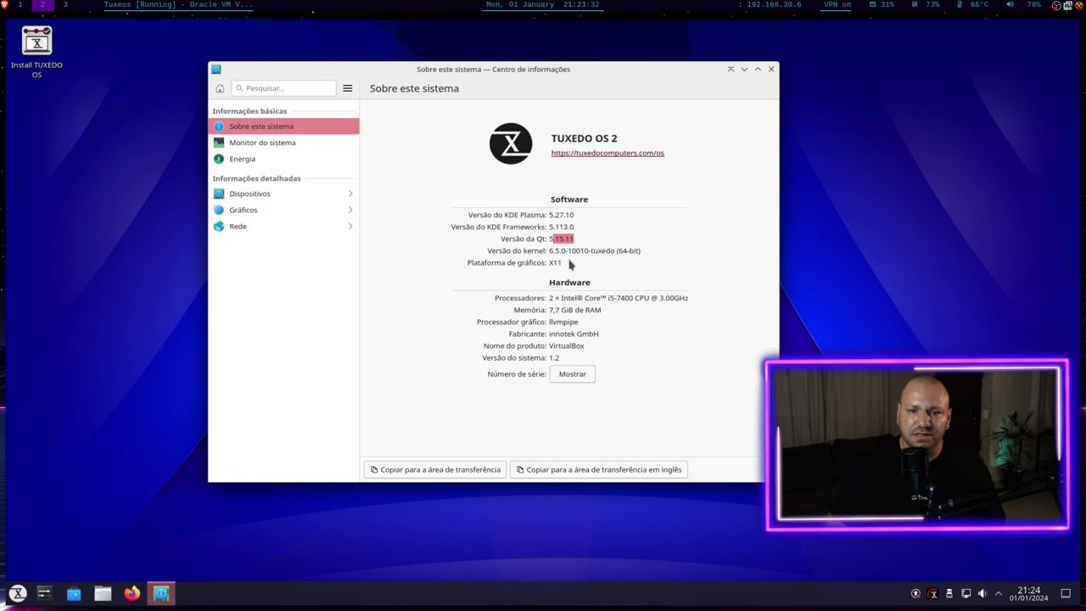
pyautogui.hotkey('ctrl', 'q')
# Search the application launcher for "snap" and clear the search text
pyautogui.click(18, 593)
pyautogui.write('snap')
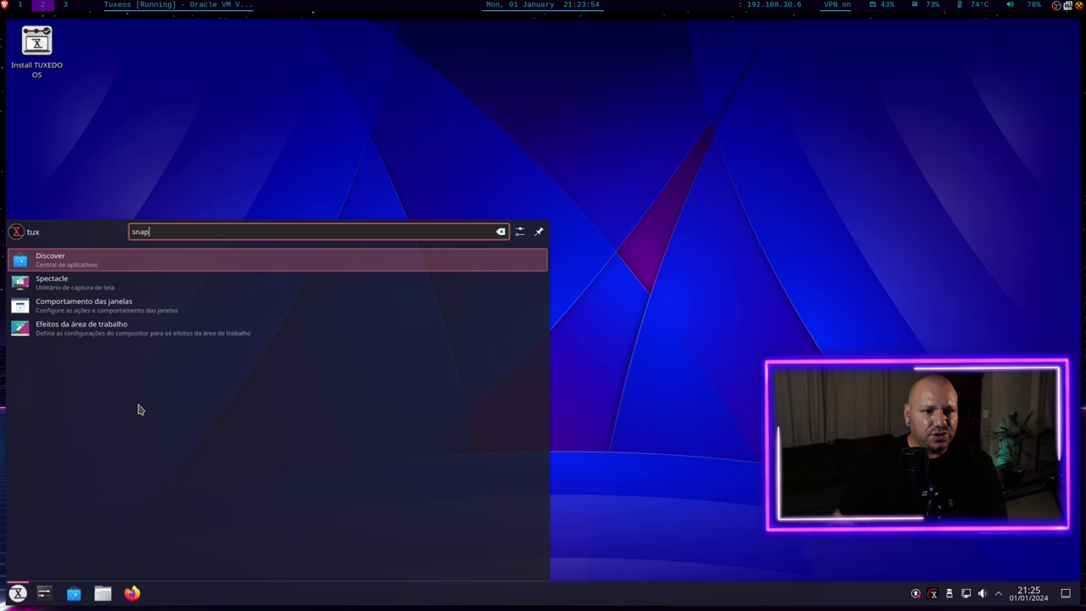
pyautogui.press('BackSpace')
pyautogui.write('terminal')
pyautogui.press('Return')
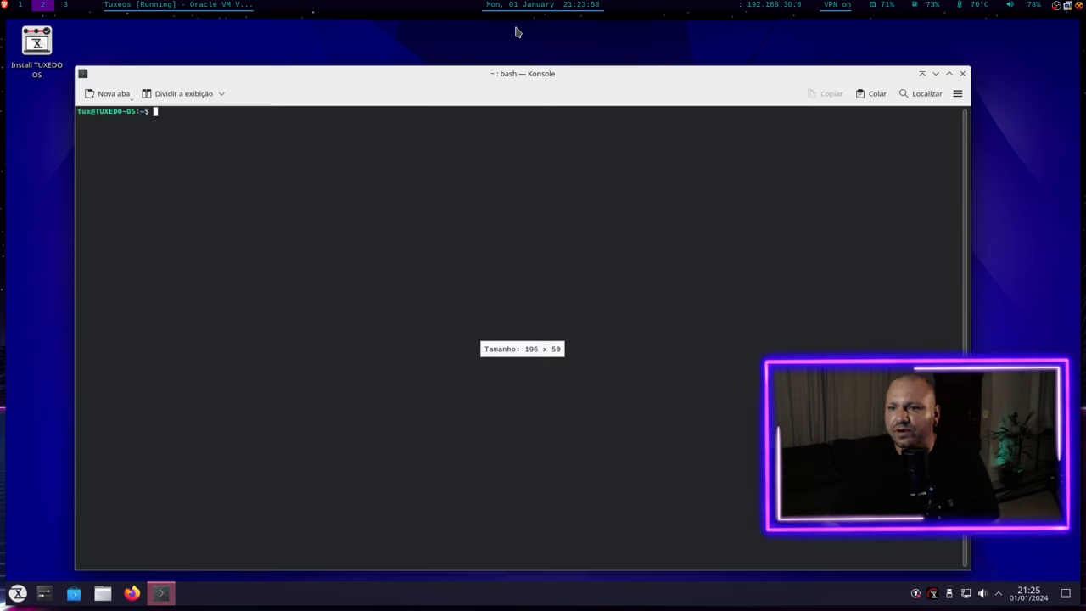
pyautogui.write('sna')
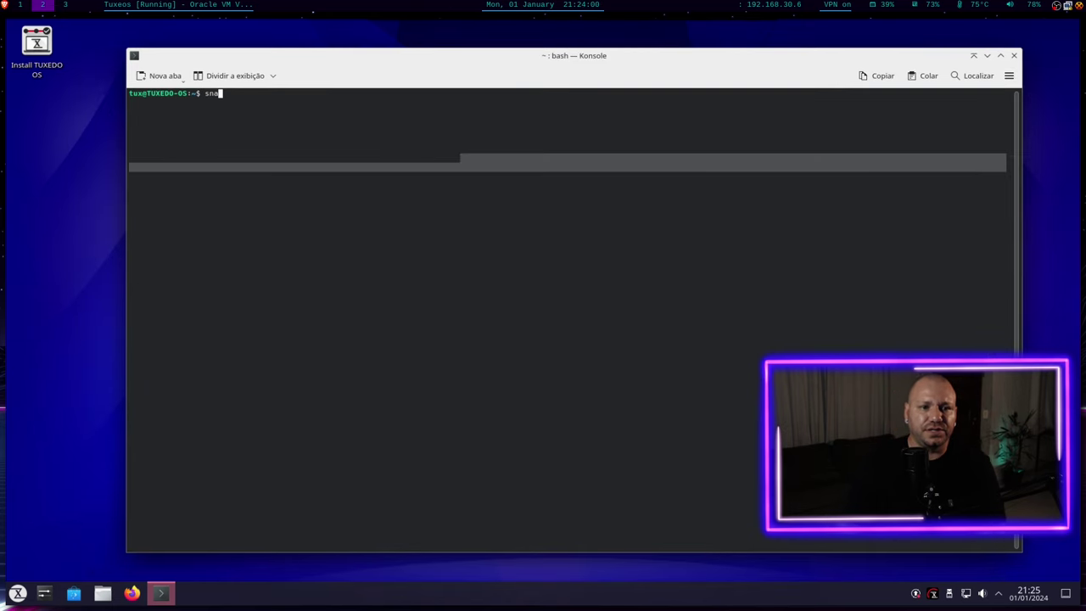
pyautogui.hotkey('ctrl', 'c')
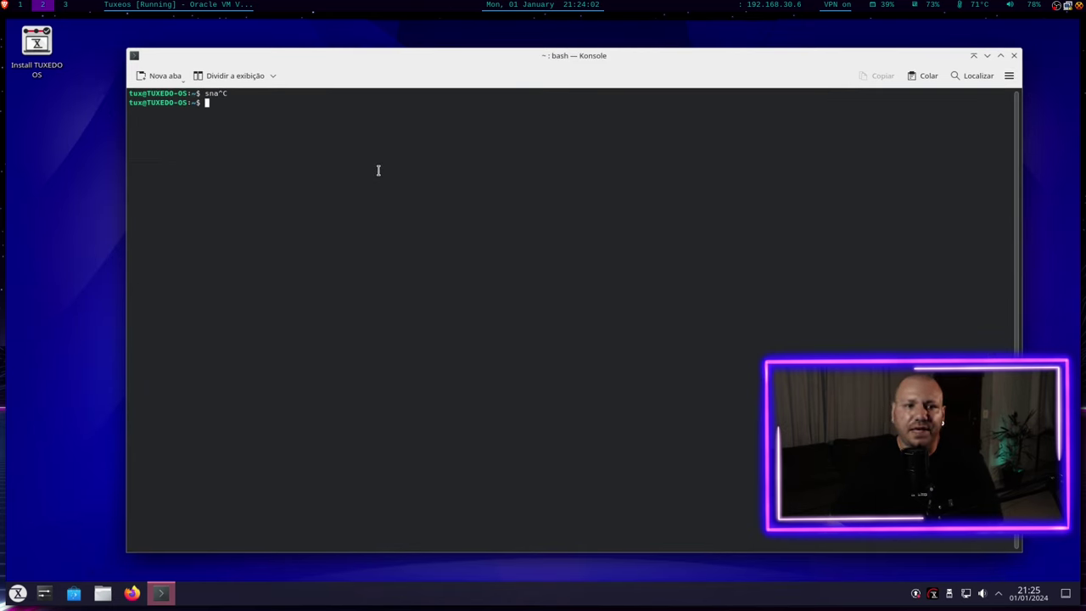
pyautogui.hotkey('ctrl', 'd')
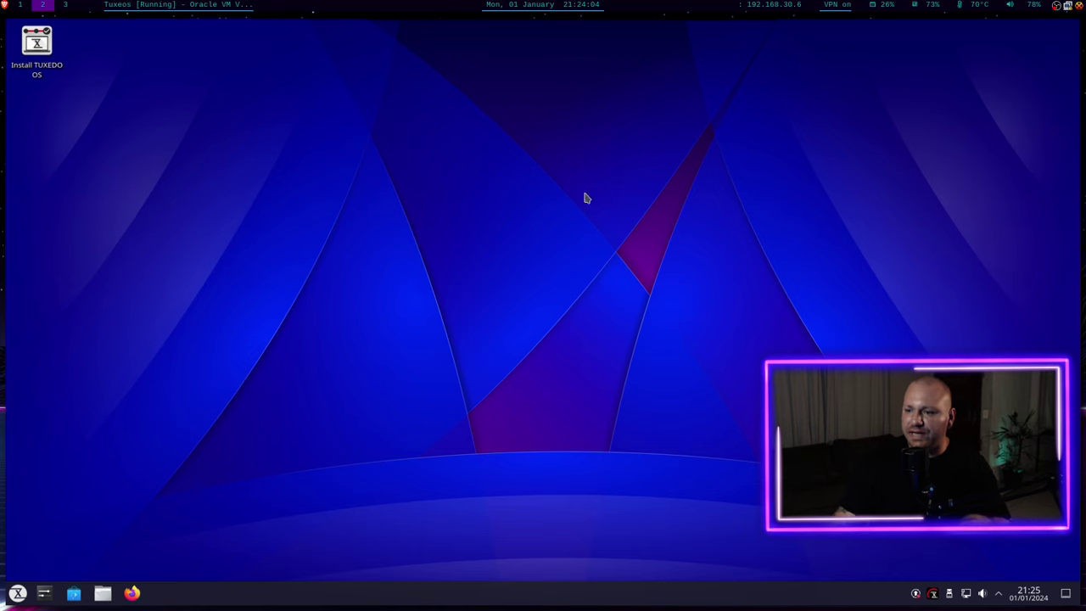